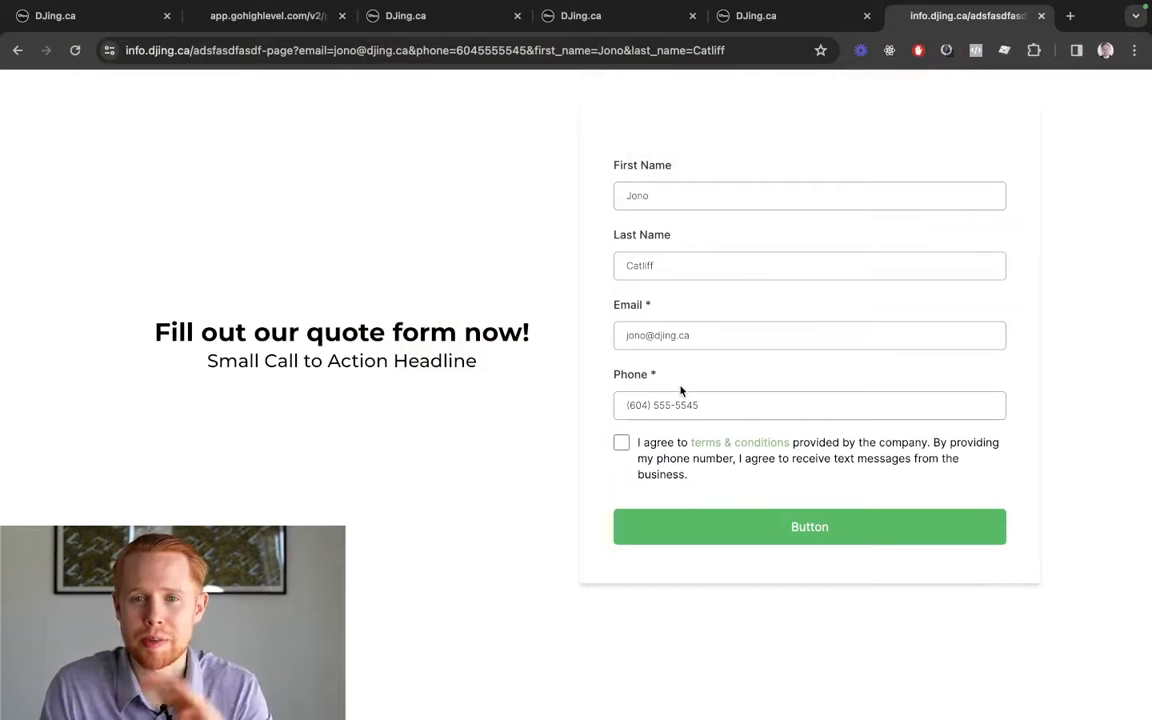
Reload the prefilled quote form, agree to the terms and conditions, and submit it.
{"action": "key", "text": "super+r"}
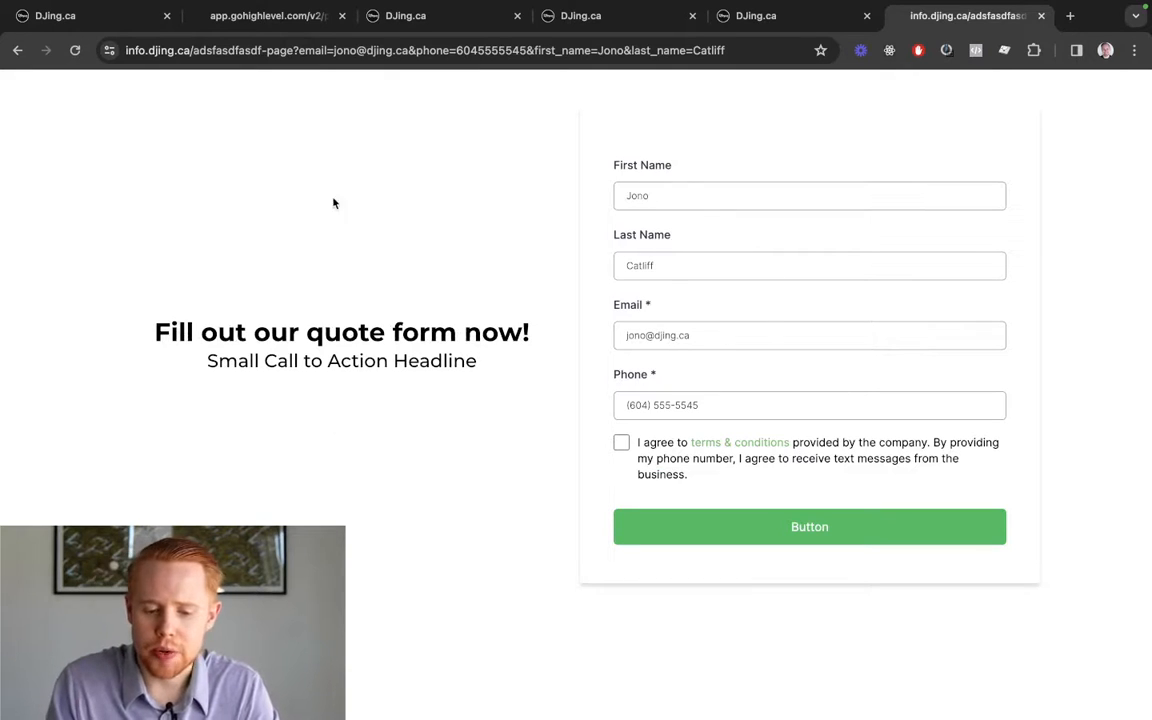
{"action": "left_click", "coordinate": [621, 443]}
{"action": "left_click", "coordinate": [784, 526]}
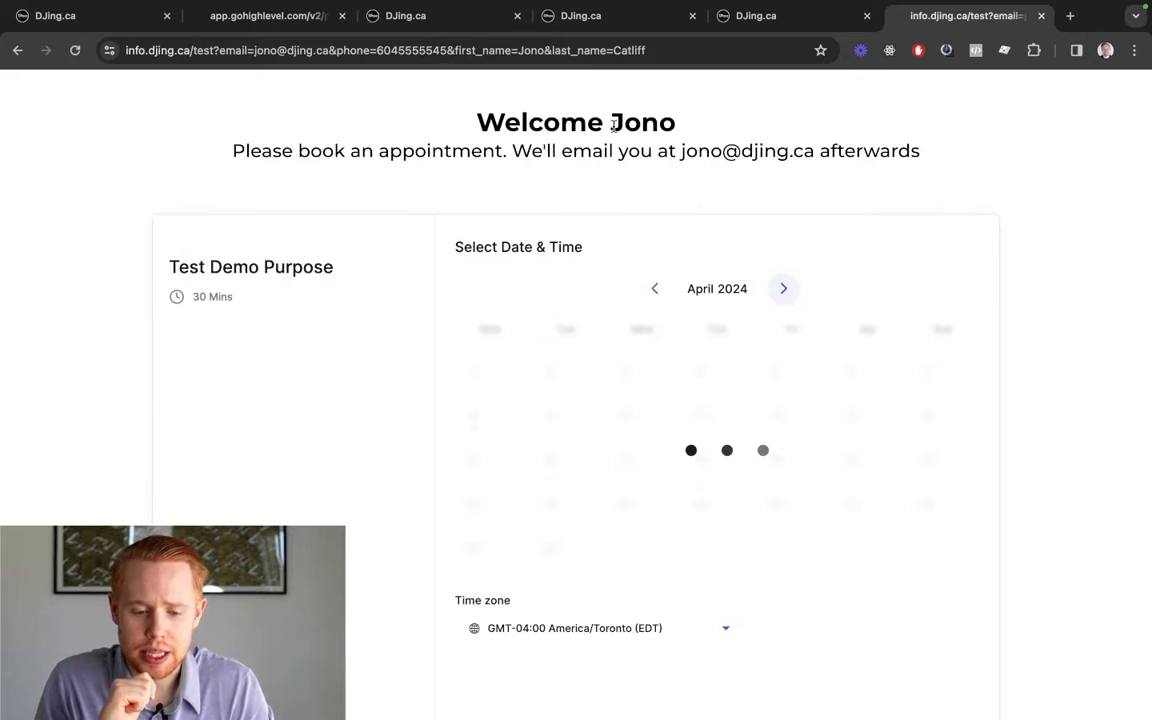
Choose the 02:00 PM slot on Monday, April 8, 2024 in the Test Demo Purpose calendar and continue to the details form.
{"action": "left_click_drag", "start_coordinate": [611, 123], "coordinate": [815, 151]}
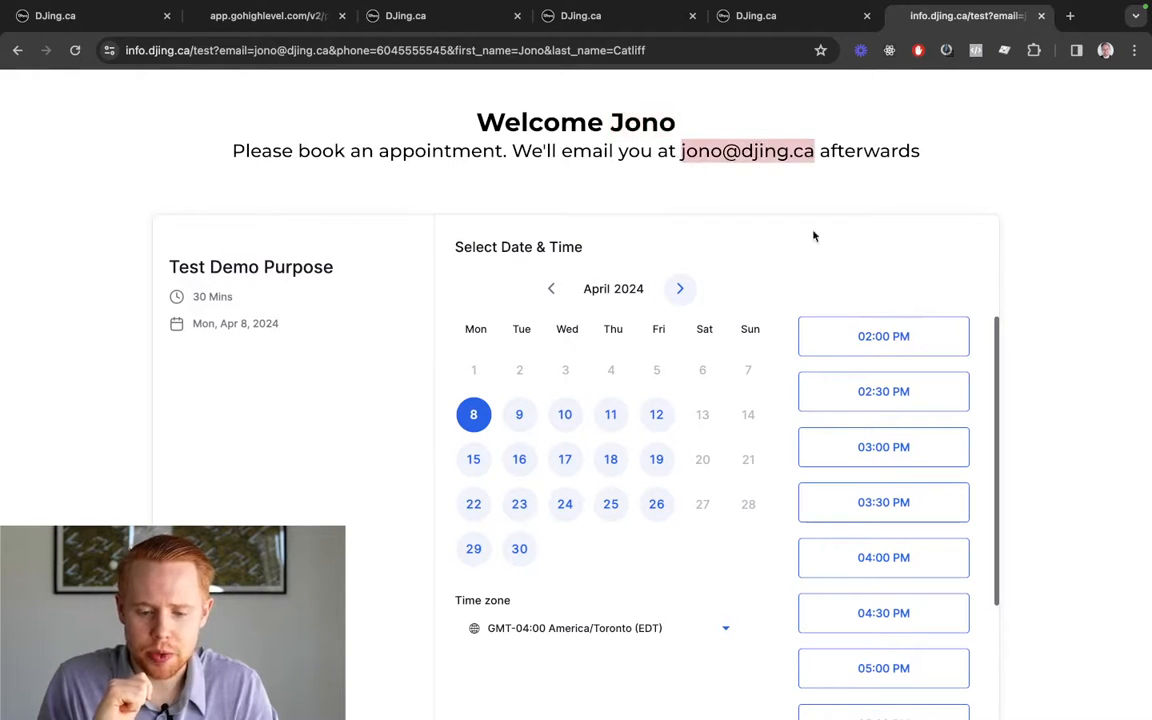
{"action": "left_click", "coordinate": [854, 345]}
{"action": "left_click", "coordinate": [931, 336]}
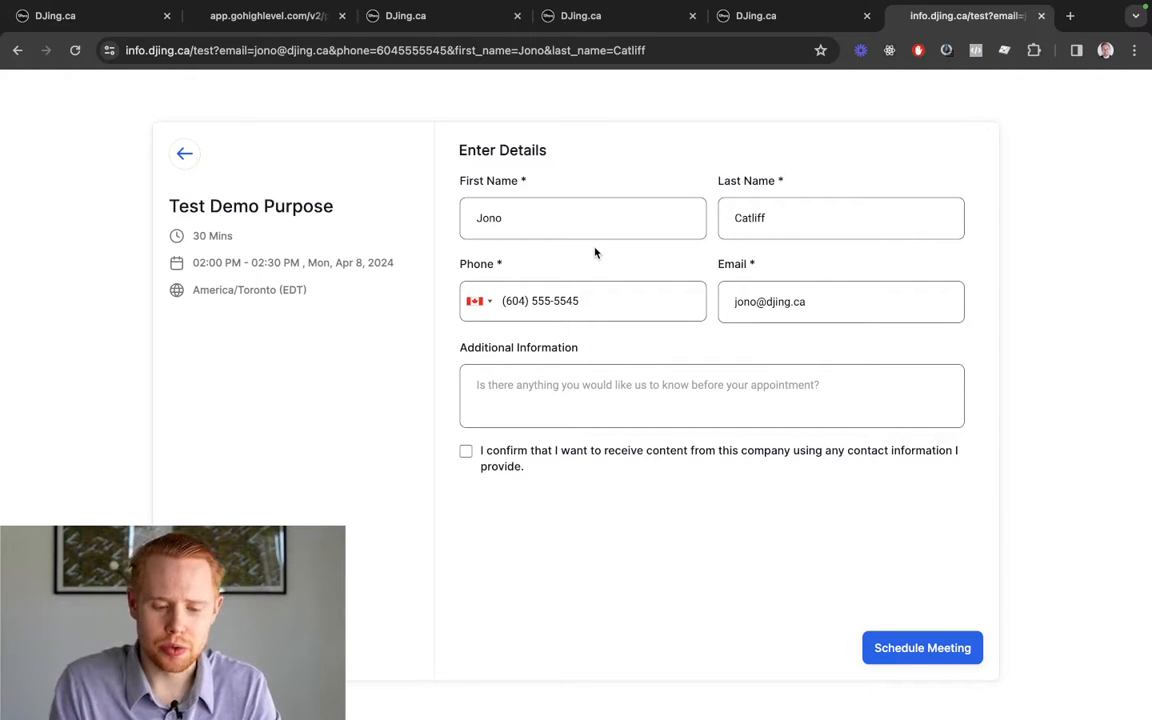
Examine the Test Demo Link trigger URL and compare its contact parameters with the personalised text on the booking page.
{"action": "key", "text": "ctrl+shift+Tab"}
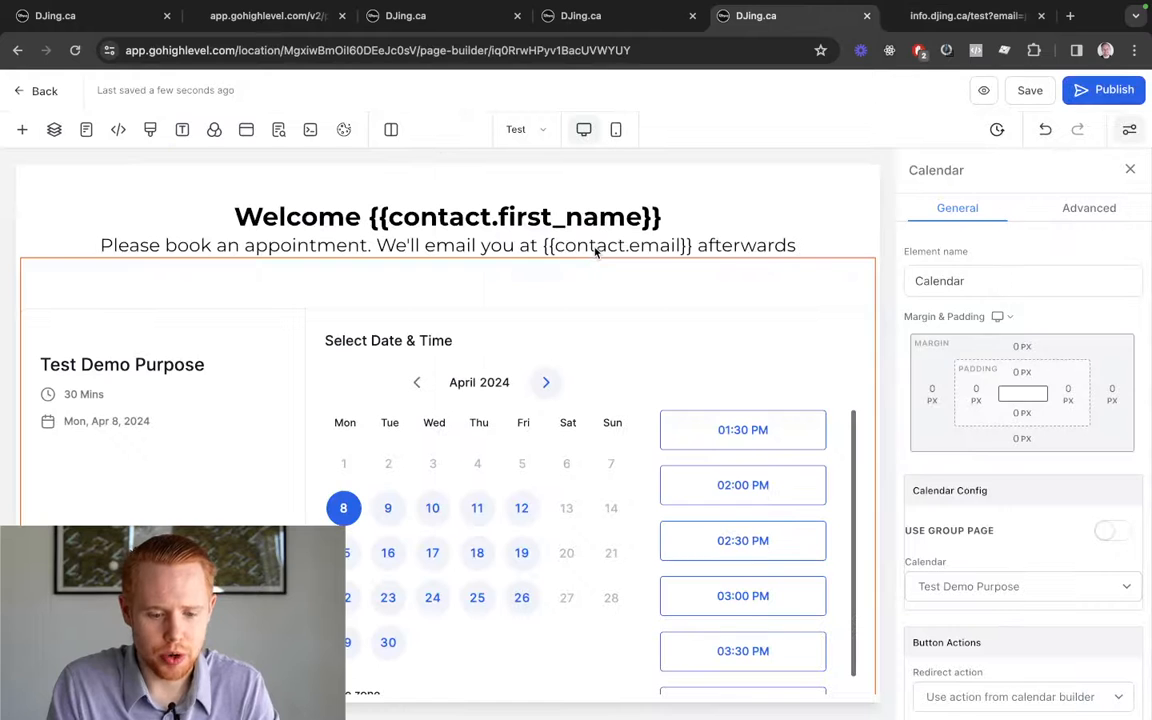
{"action": "key", "text": "ctrl+shift+Tab"}
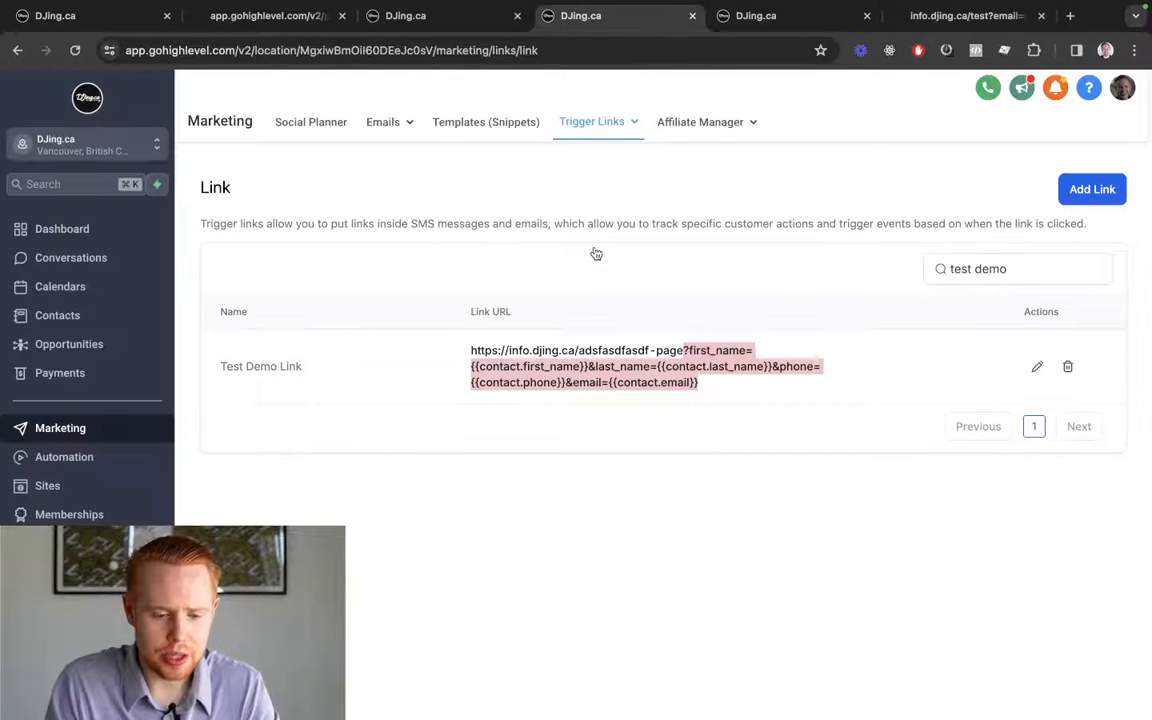
{"action": "mouse_move", "coordinate": [597, 128]}
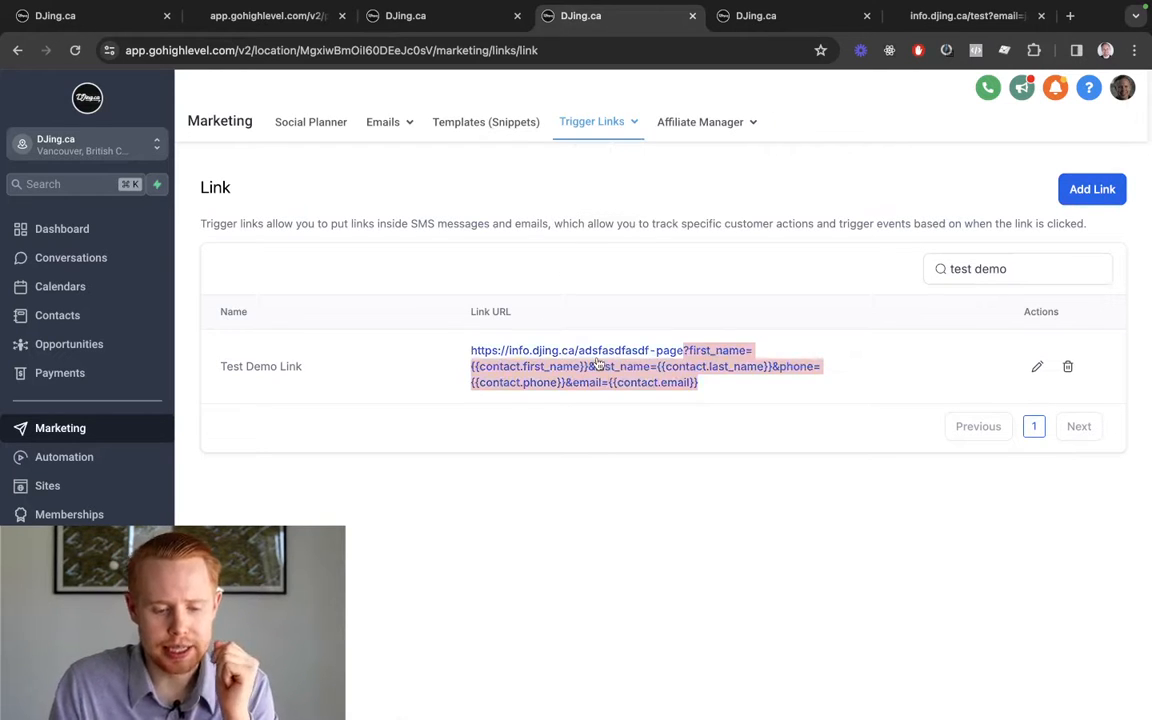
{"action": "scroll", "coordinate": [597, 364], "scroll_direction": "up", "scroll_amount": 3}
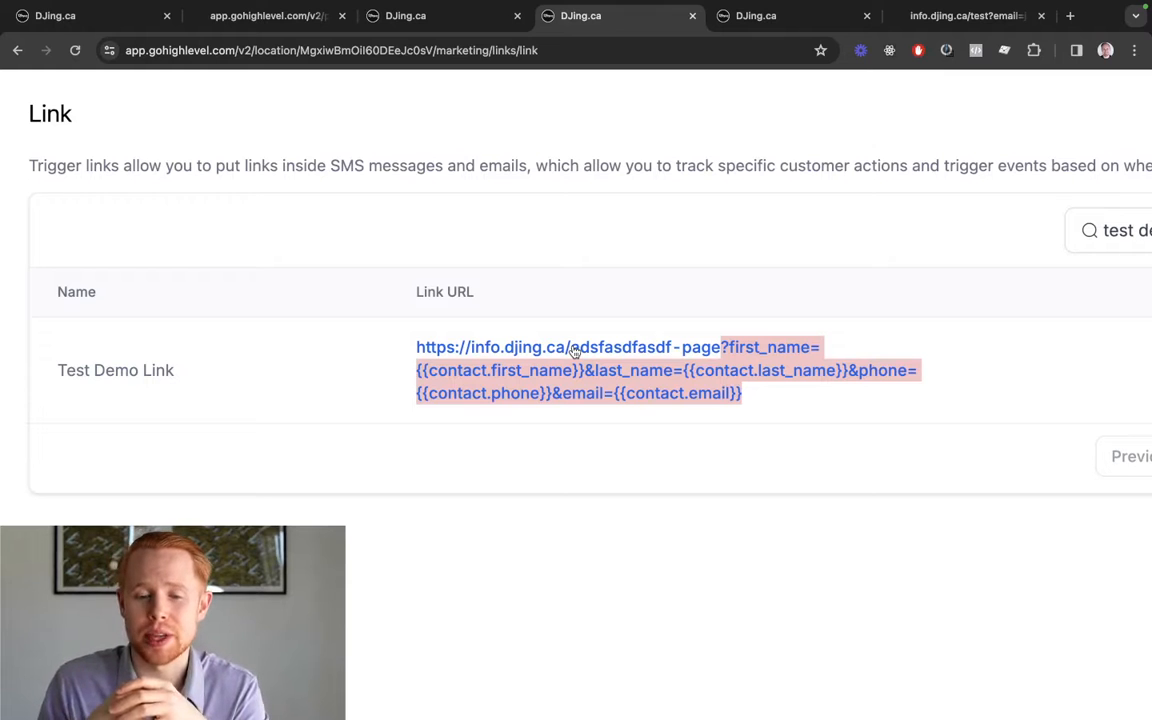
{"action": "key", "text": "ctrl+Tab"}
{"action": "key", "text": "ctrl+Tab"}
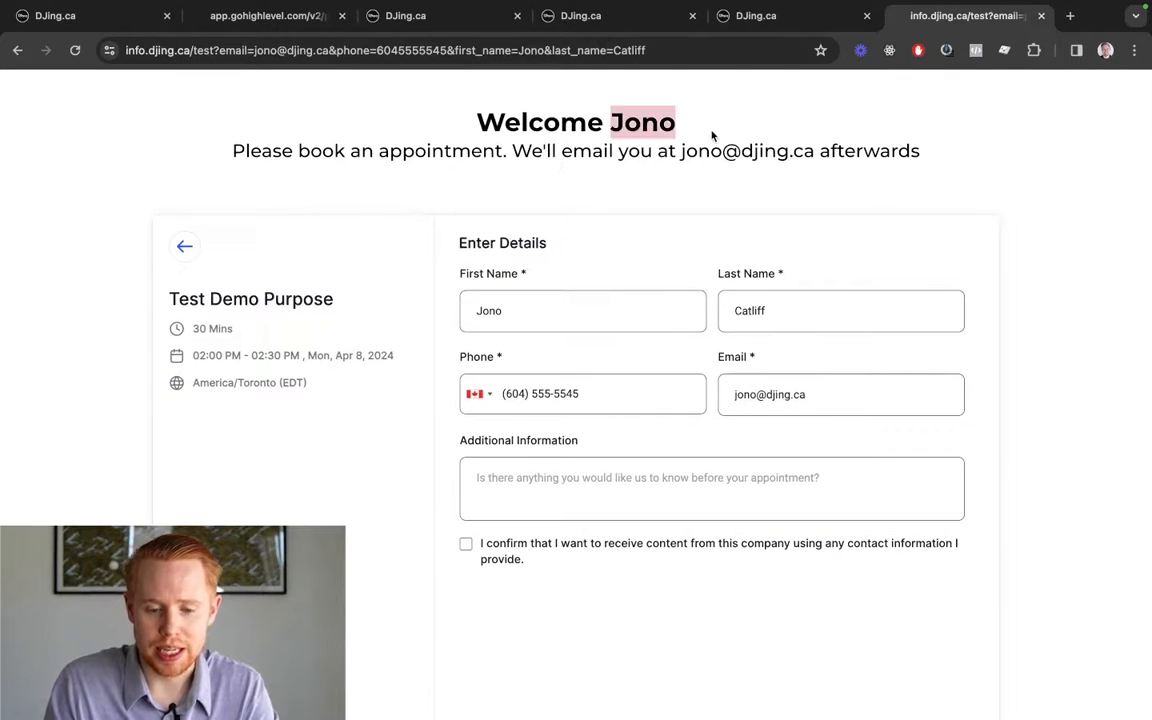
{"action": "left_click_drag", "start_coordinate": [677, 167], "coordinate": [812, 152]}
{"action": "key", "text": "ctrl+shift+Tab"}
{"action": "key", "text": "ctrl+shift+Tab"}
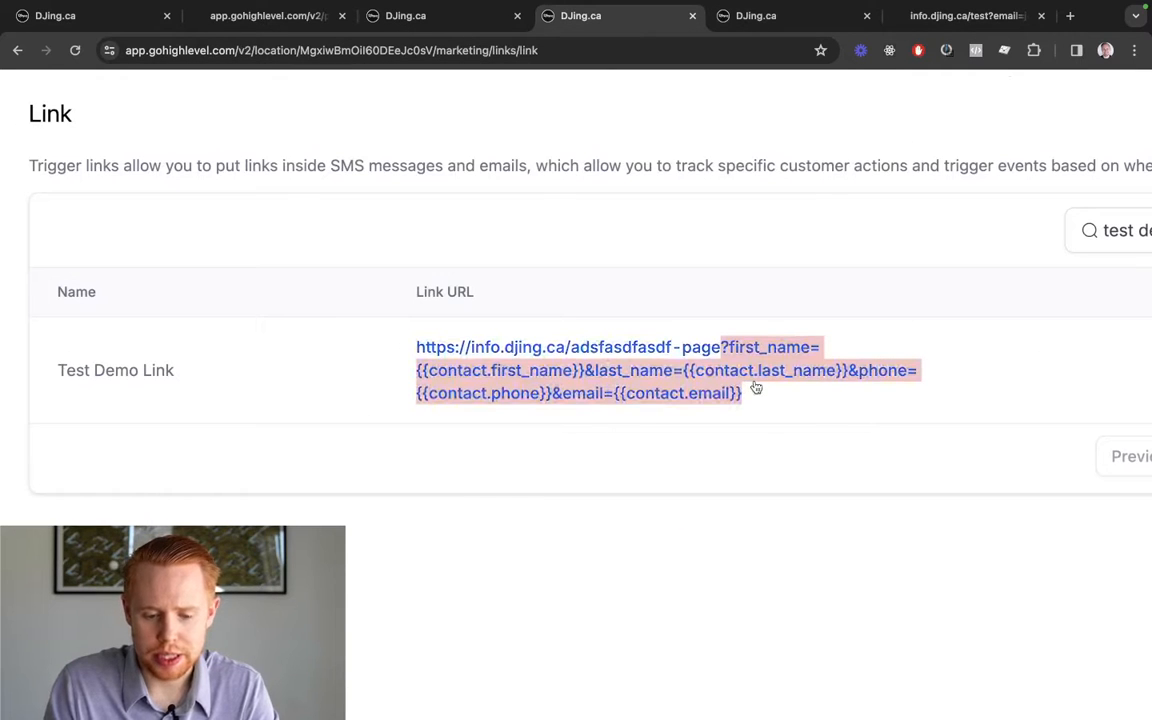
Open only the base address of the Test Demo Link, without its query parameters, in a new tab to check the form, and close it.
{"action": "left_click_drag", "start_coordinate": [410, 348], "coordinate": [722, 348]}
{"action": "key", "text": "ctrl+c"}
{"action": "key", "text": "ctrl+t"}
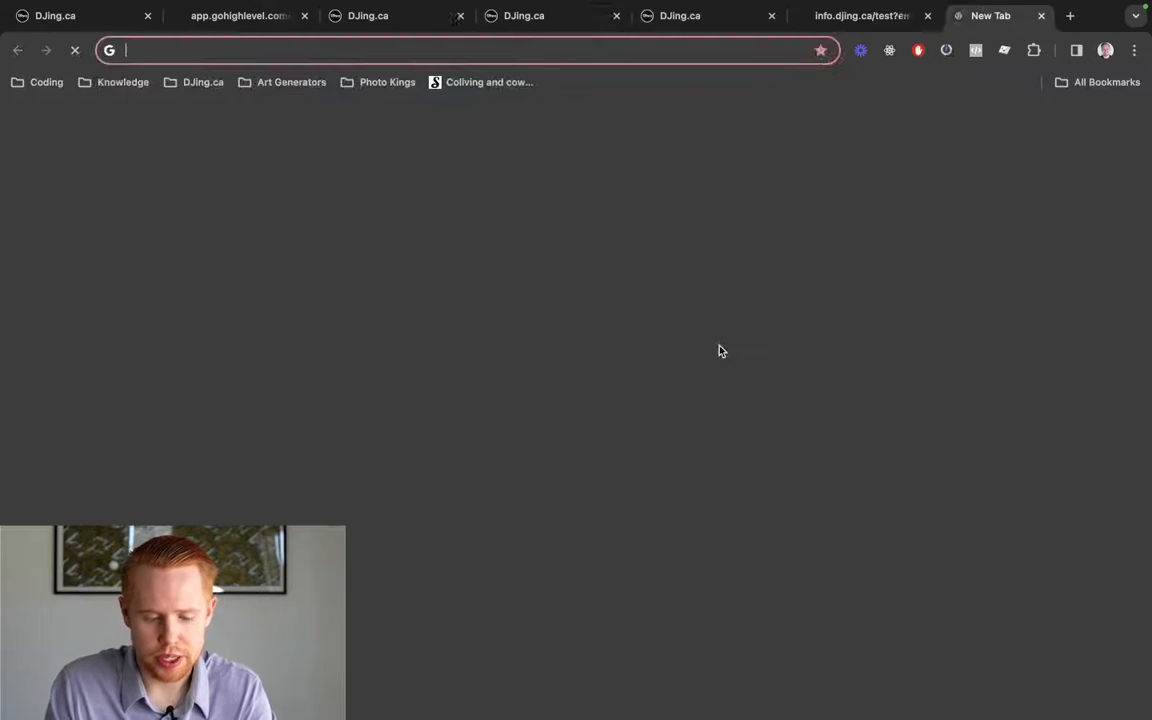
{"action": "key", "text": "ctrl+v"}
{"action": "key", "text": "Return"}
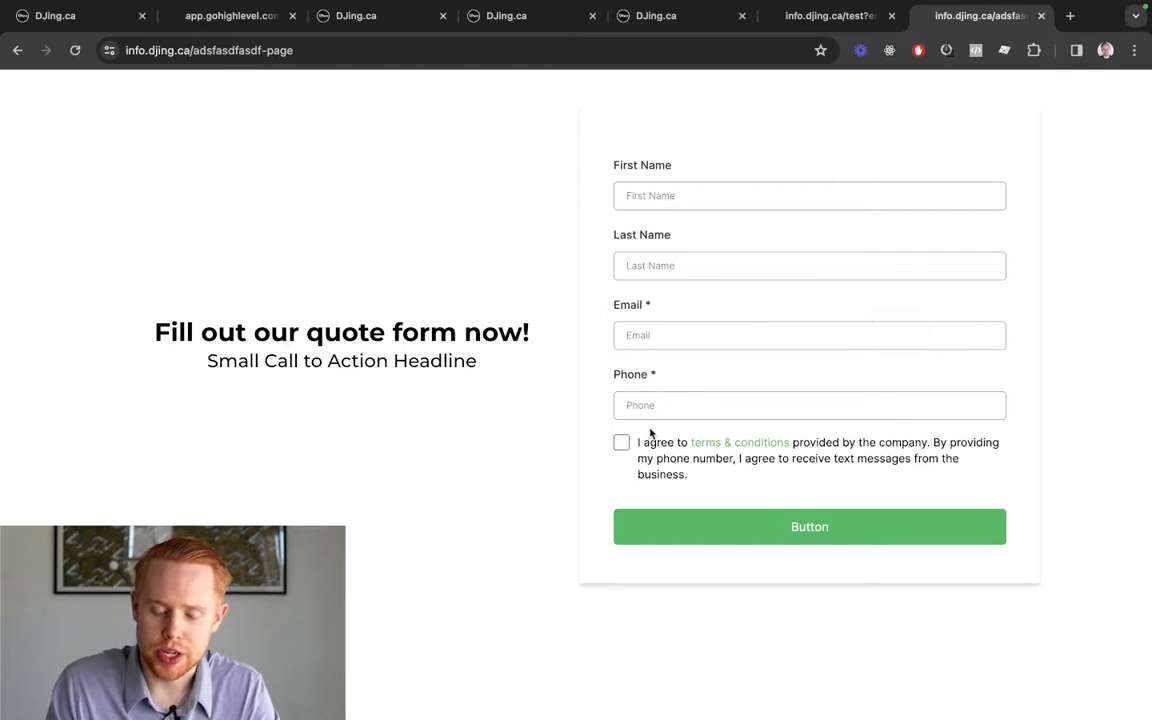
{"action": "key", "text": "ctrl+w"}
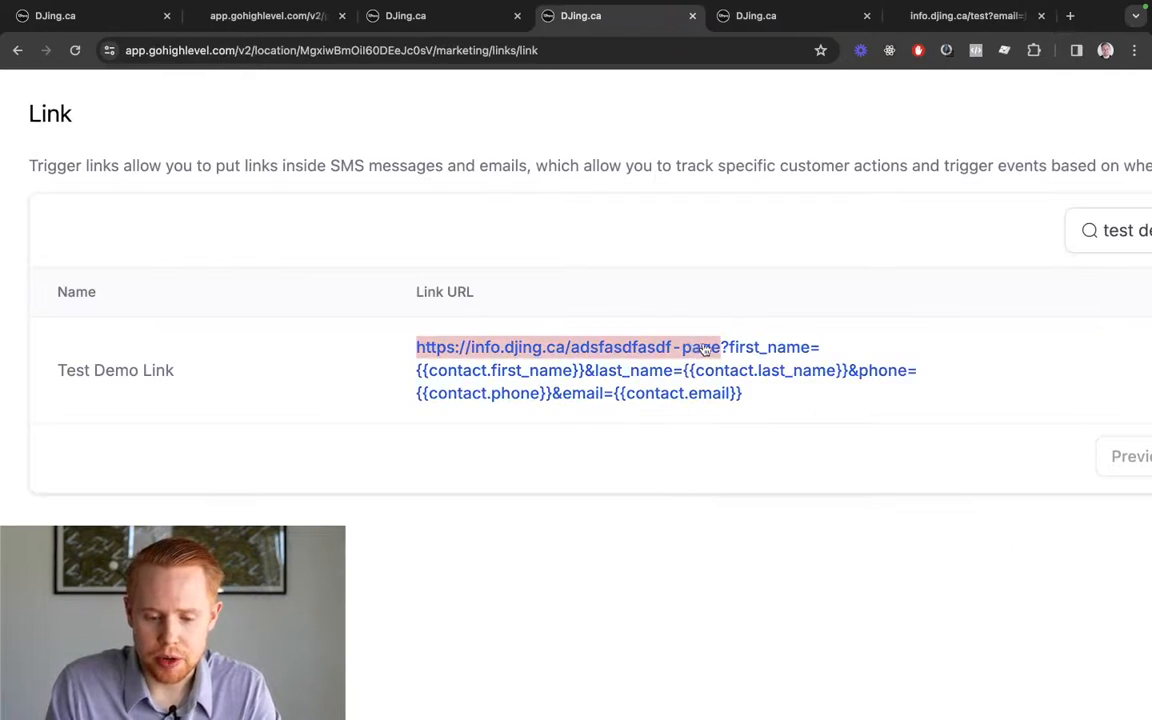
Examine the query string of the Test Demo Link URL, from the question mark through the ampersands that separate the parameters.
{"action": "left_click", "coordinate": [754, 400]}
{"action": "left_click_drag", "start_coordinate": [754, 400], "coordinate": [721, 352]}
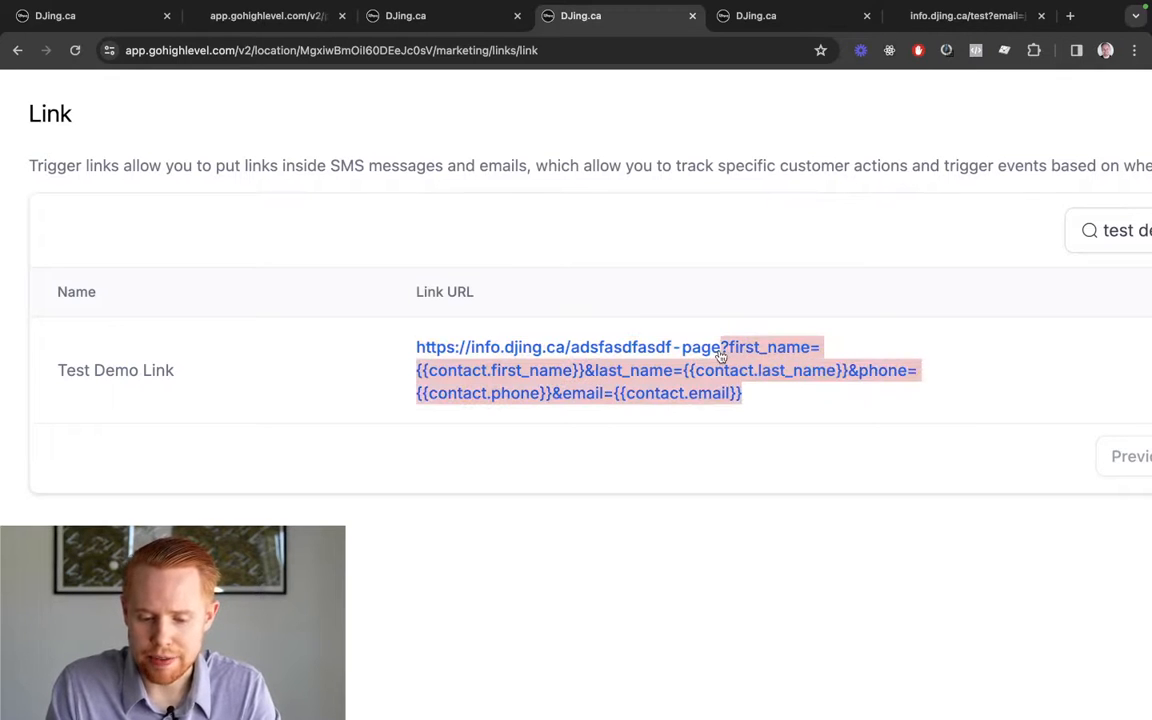
{"action": "left_click", "coordinate": [721, 352]}
{"action": "key", "text": "ctrl+w"}
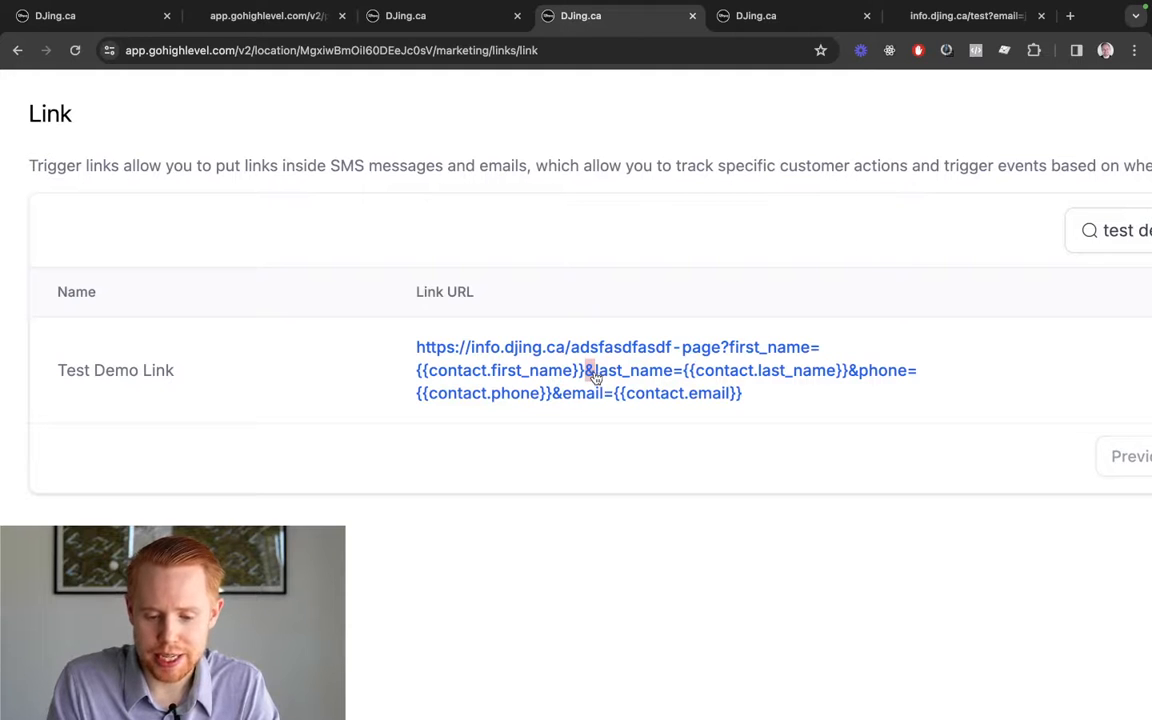
{"action": "left_click", "coordinate": [594, 375]}
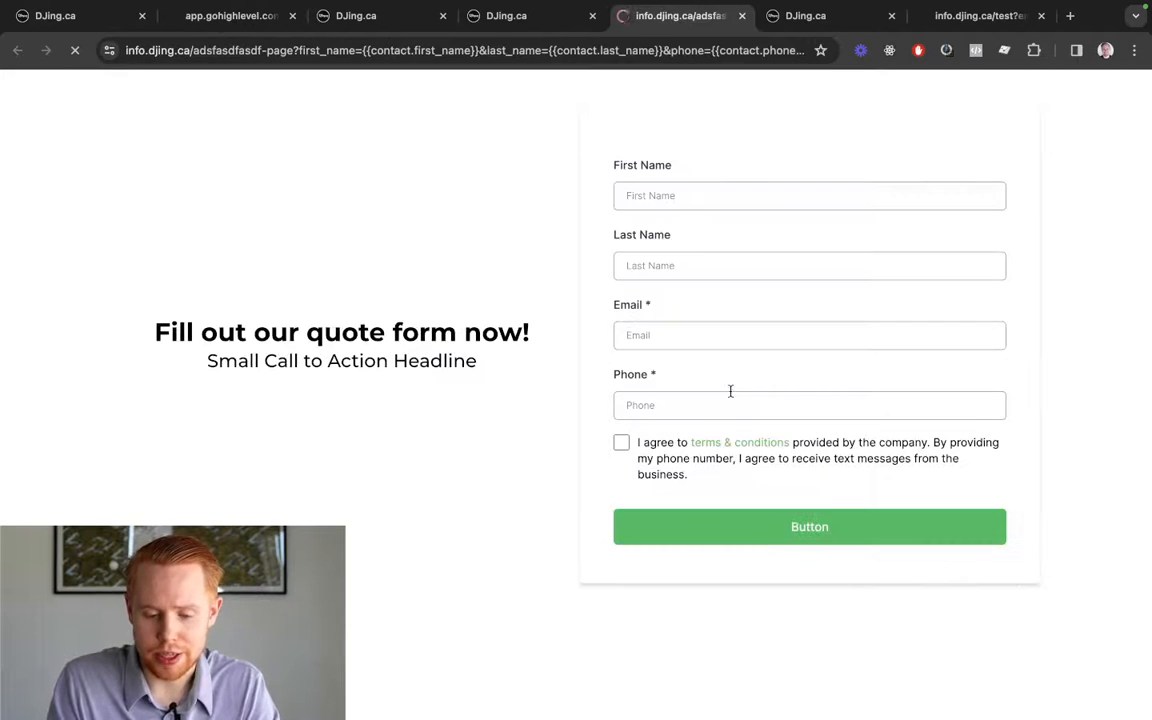
{"action": "key", "text": "super+w"}
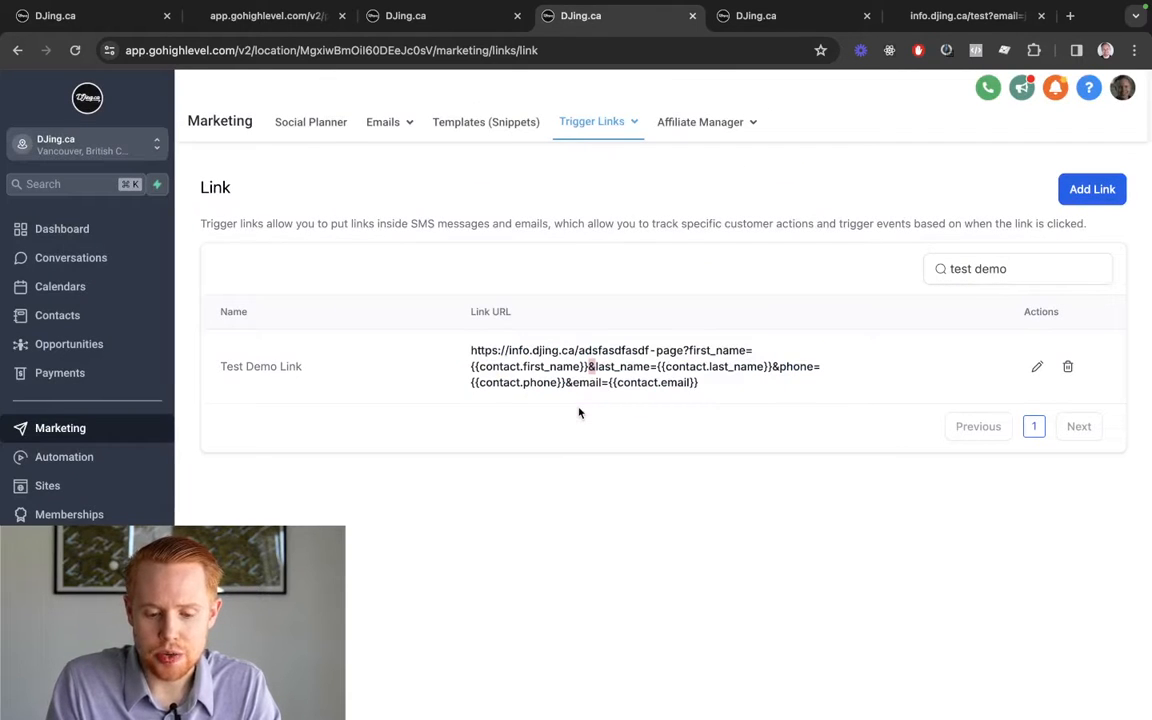
{"action": "scroll", "coordinate": [611, 371], "scroll_direction": "up", "scroll_amount": 5}
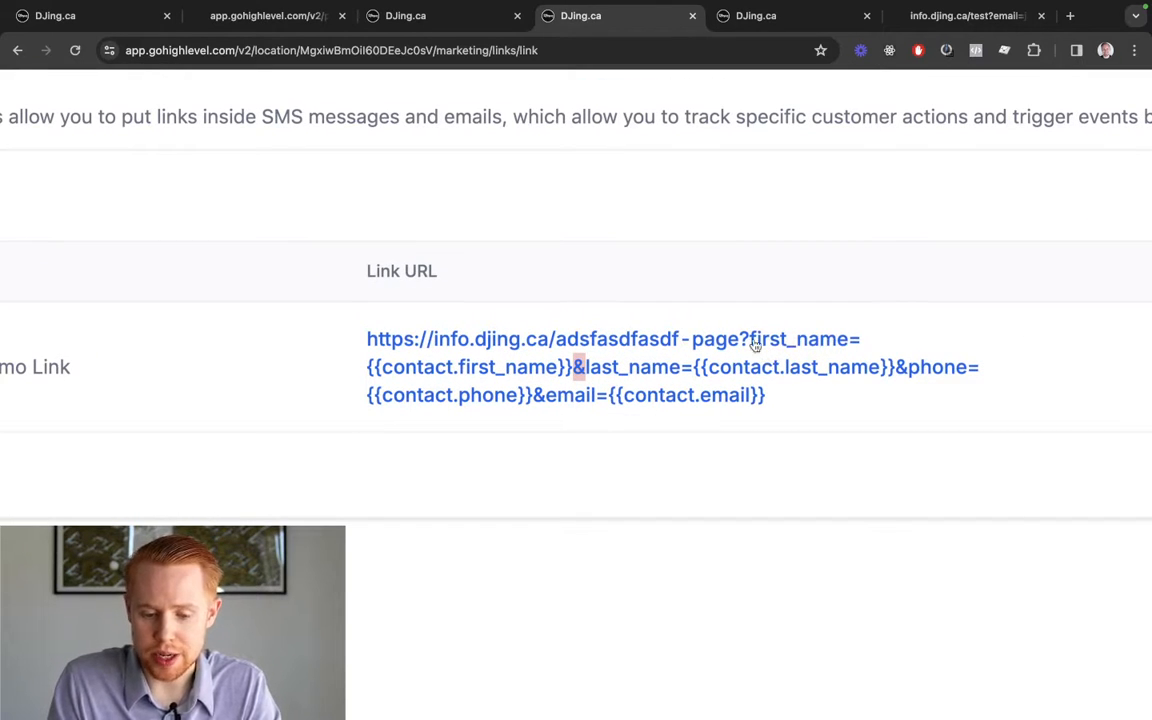
Inspect the First Name field's query key in the Test new lead form and compare it with the trigger link URL.
{"action": "key", "text": "ctrl+shift+Tab"}
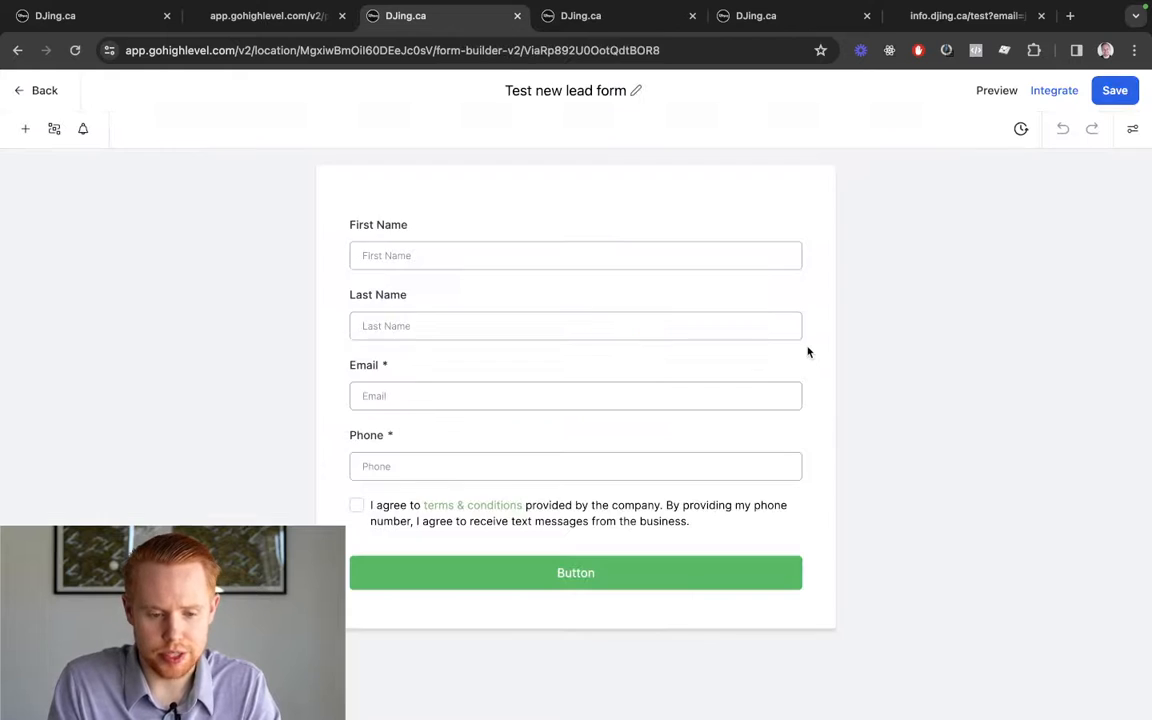
{"action": "left_click", "coordinate": [669, 257]}
{"action": "left_click", "coordinate": [1023, 434]}
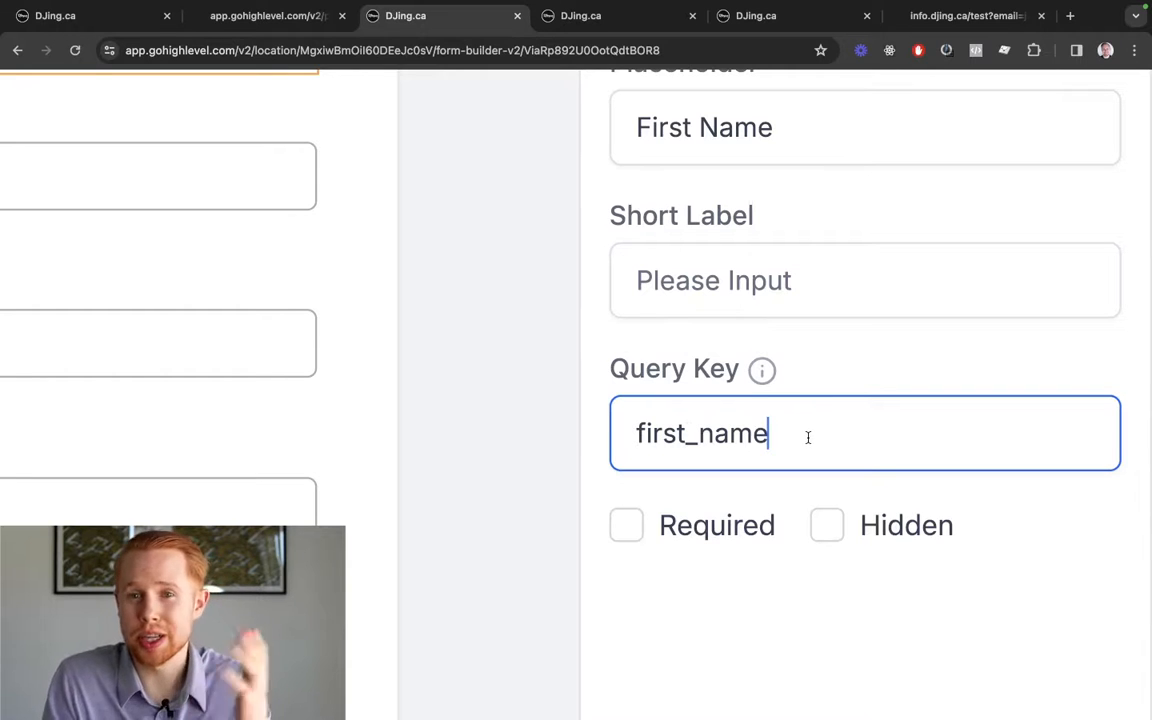
{"action": "mouse_move", "coordinate": [760, 375]}
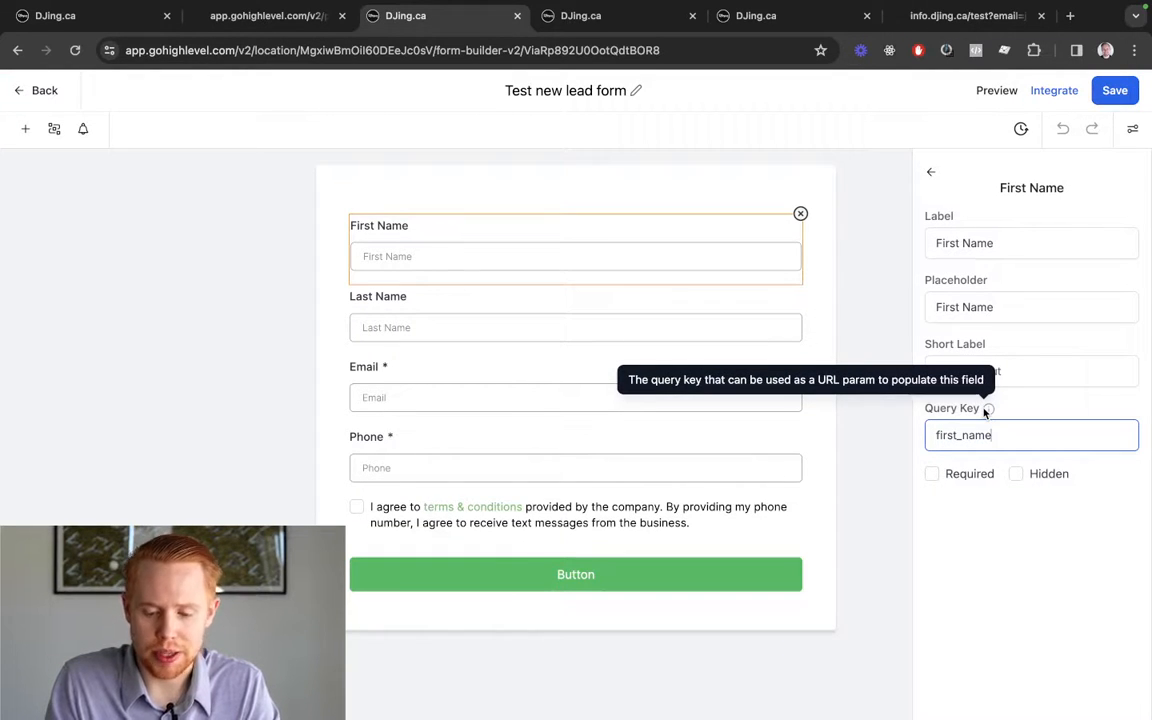
{"action": "double_click", "coordinate": [996, 437]}
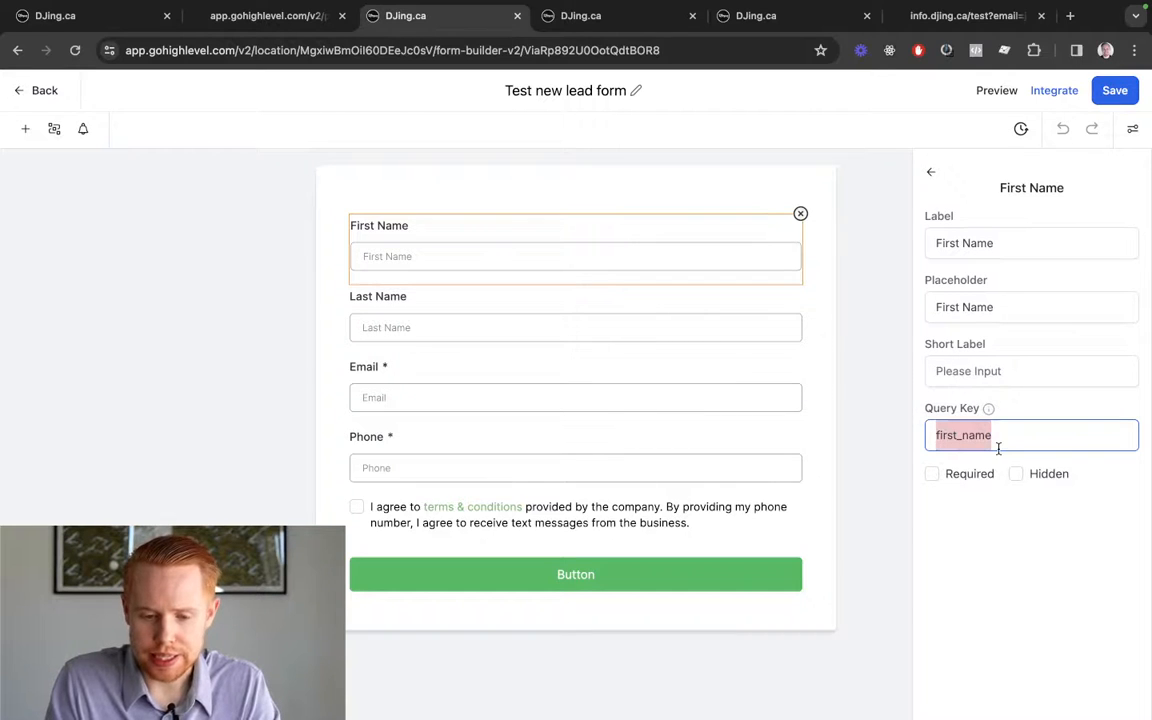
{"action": "key", "text": "ctrl+Tab"}
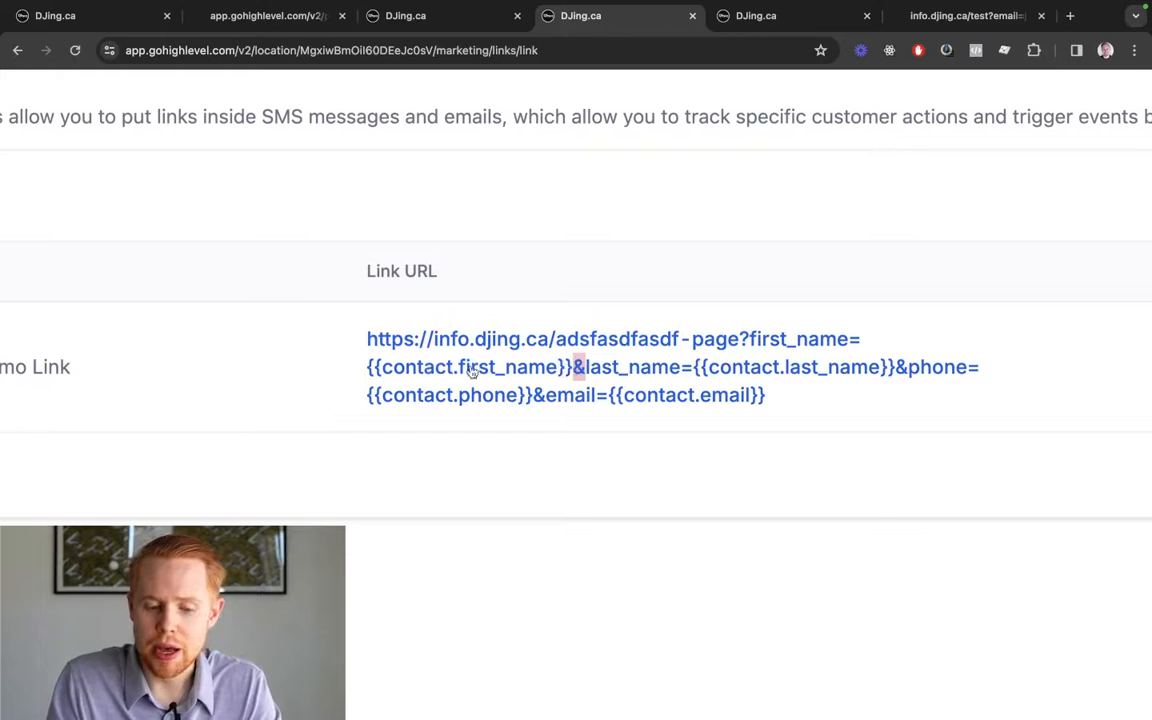
Go to the open contact record and clear the draft SMS message.
{"action": "key", "text": "ctrl+shift+Tab"}
{"action": "key", "text": "ctrl+shift+Tab"}
{"action": "key", "text": "ctrl+shift+Tab"}
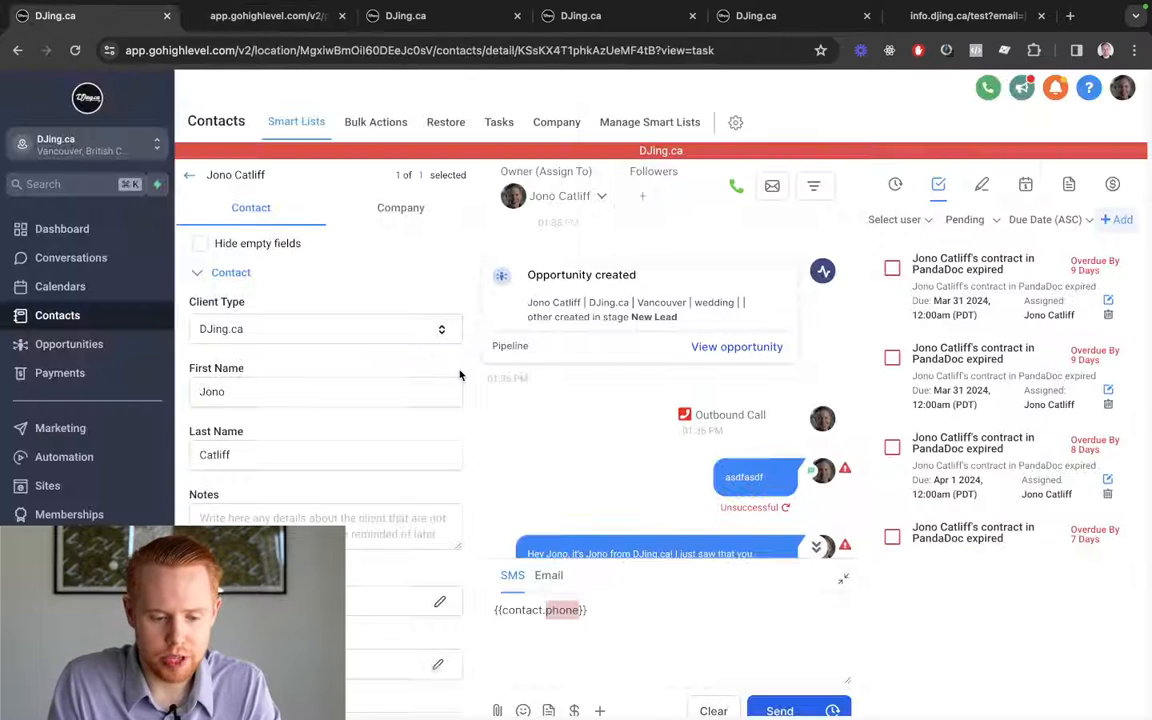
{"action": "triple_click", "coordinate": [629, 616]}
{"action": "key", "text": "BackSpace"}
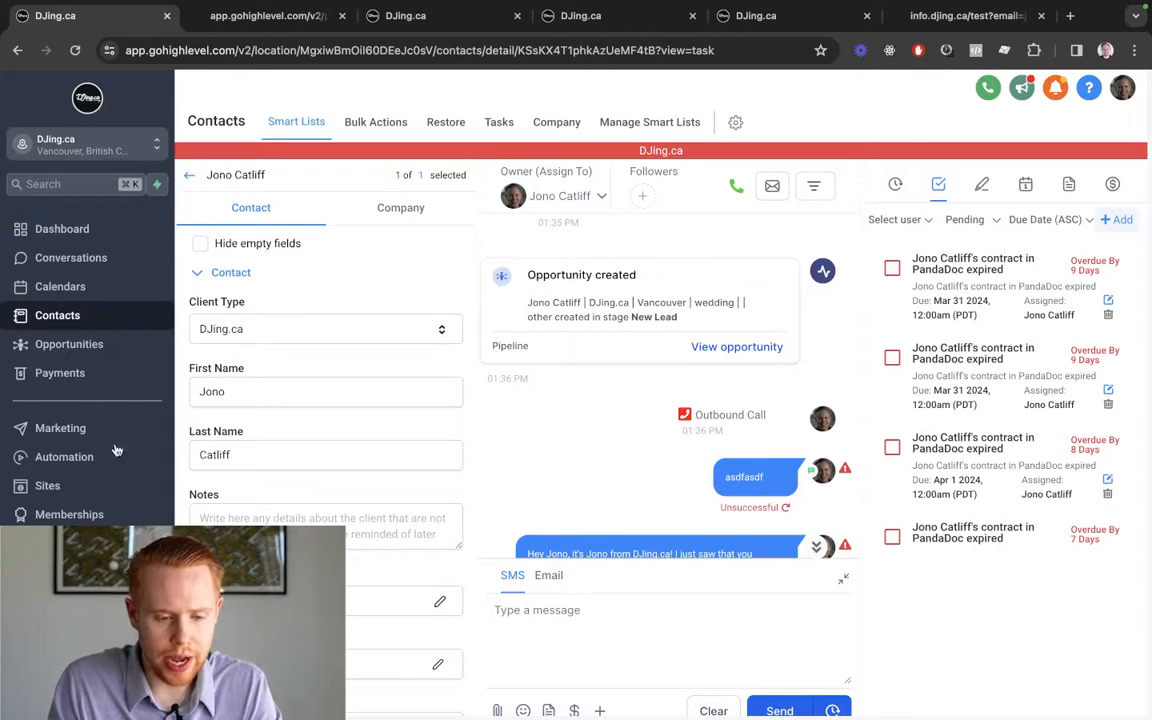
Insert the contact's First Name custom value into the SMS message and examine the parts of its placeholder.
{"action": "left_click", "coordinate": [600, 710]}
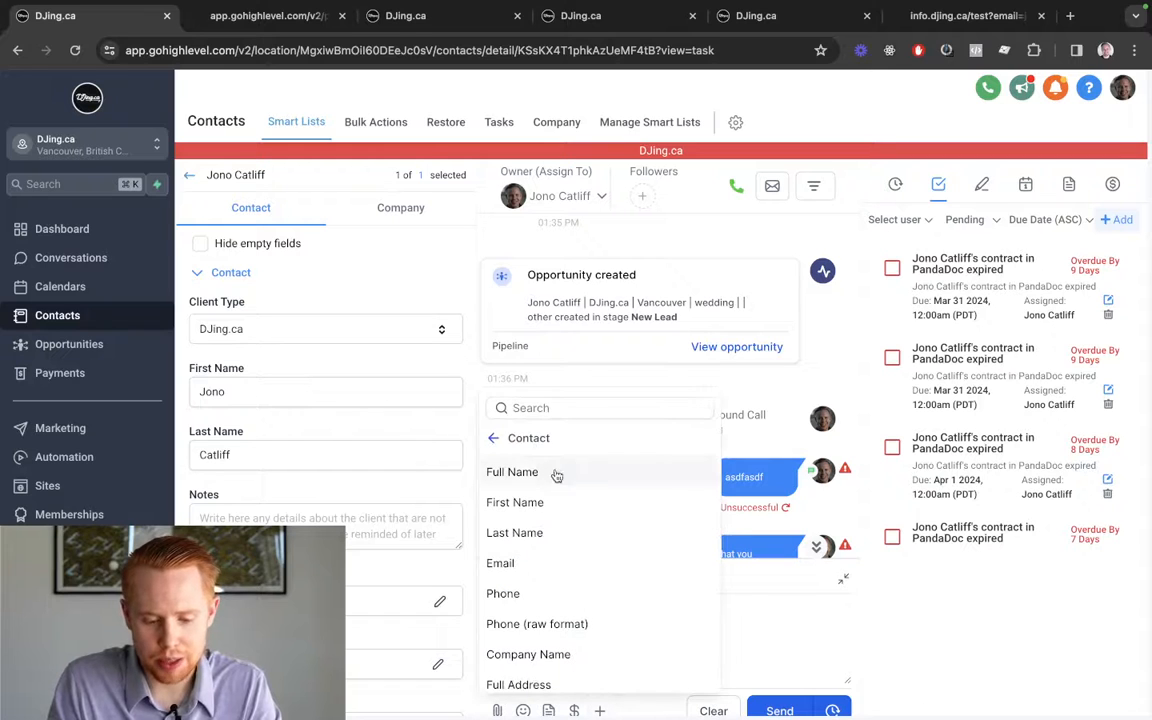
{"action": "left_click", "coordinate": [545, 502]}
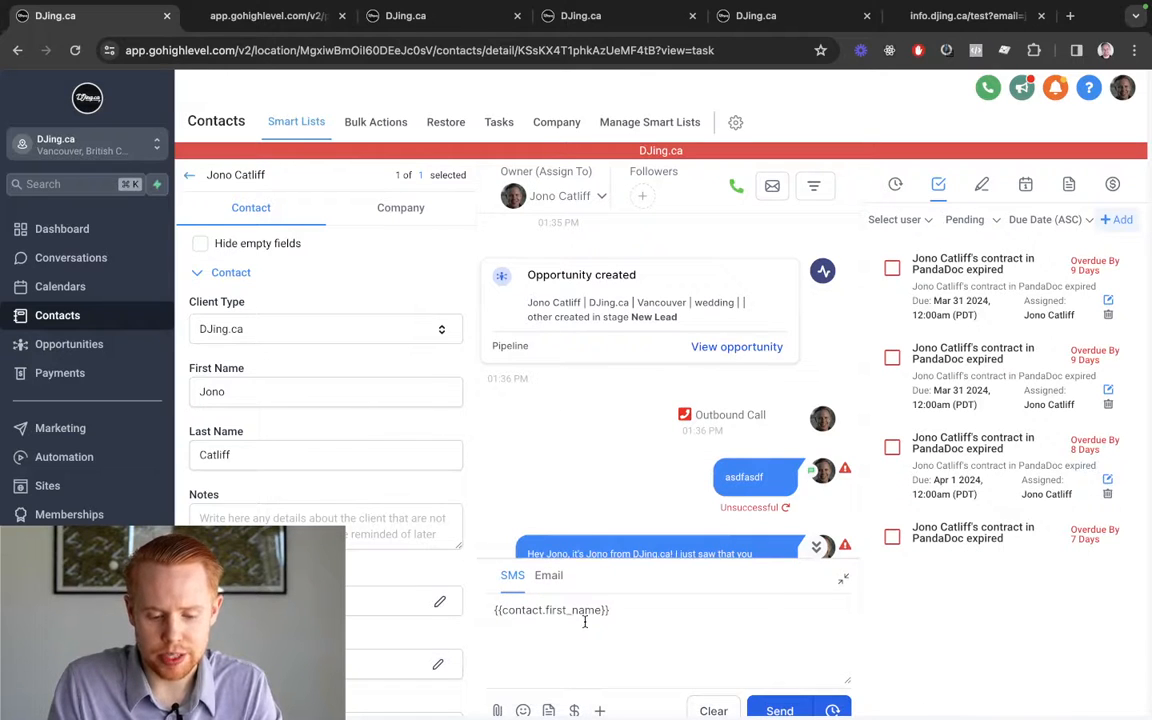
{"action": "scroll", "coordinate": [586, 632], "scroll_direction": "up", "scroll_amount": 5}
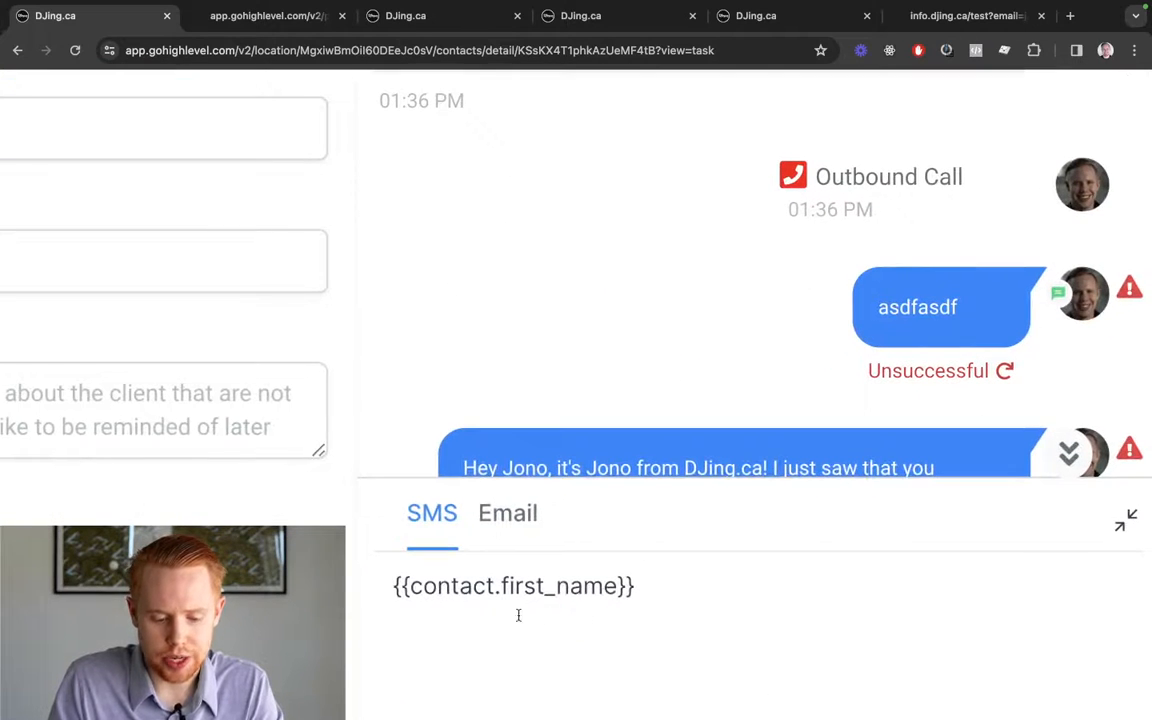
{"action": "left_click_drag", "start_coordinate": [392, 586], "coordinate": [656, 581]}
{"action": "left_click", "coordinate": [548, 586]}
{"action": "double_click", "coordinate": [460, 586]}
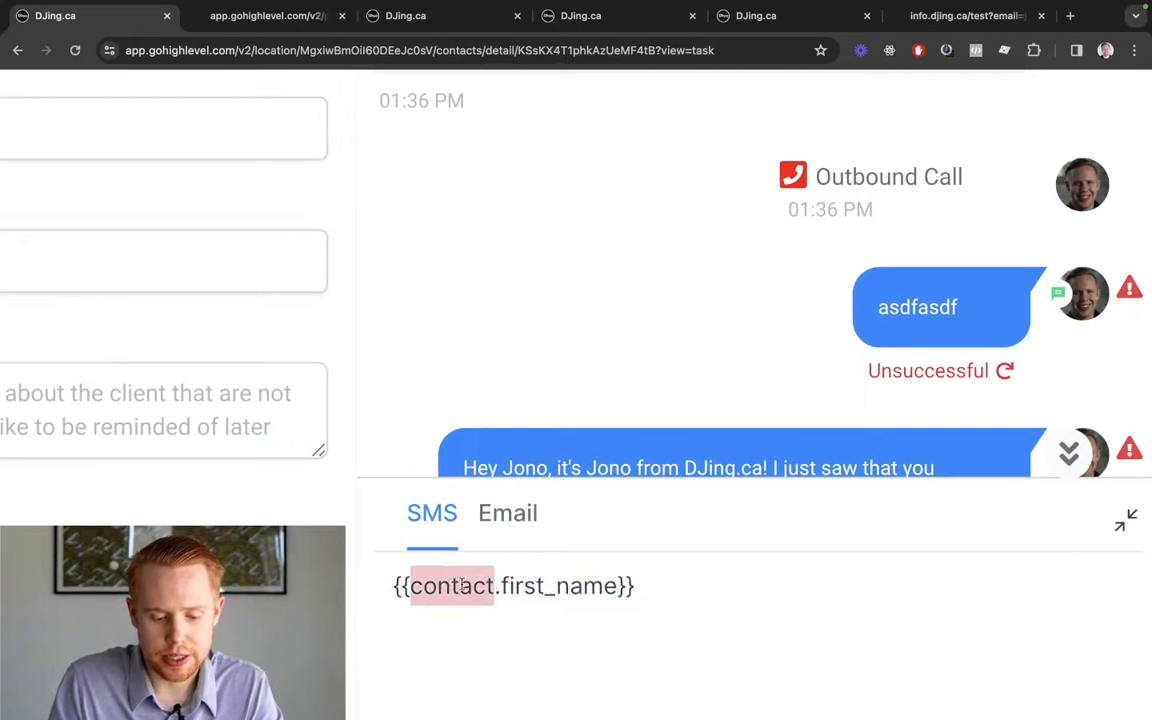
{"action": "left_click_drag", "start_coordinate": [460, 586], "coordinate": [617, 586]}
Strip the contact prefix and the curly braces from the placeholder, leaving first_name, and clear the message.
{"action": "key", "text": "Right"}
{"action": "key", "text": "alt+Left"}
{"action": "key", "text": "alt+shift+Left"}
{"action": "key", "text": "alt+shift+Left"}
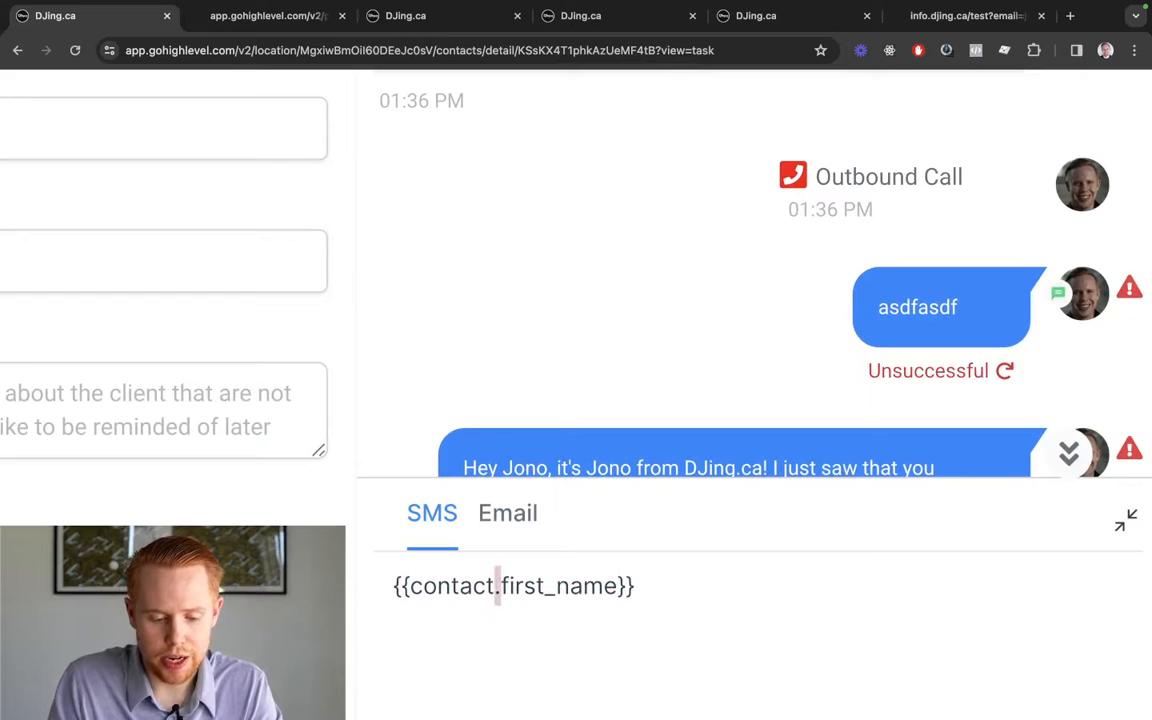
{"action": "key", "text": "BackSpace"}
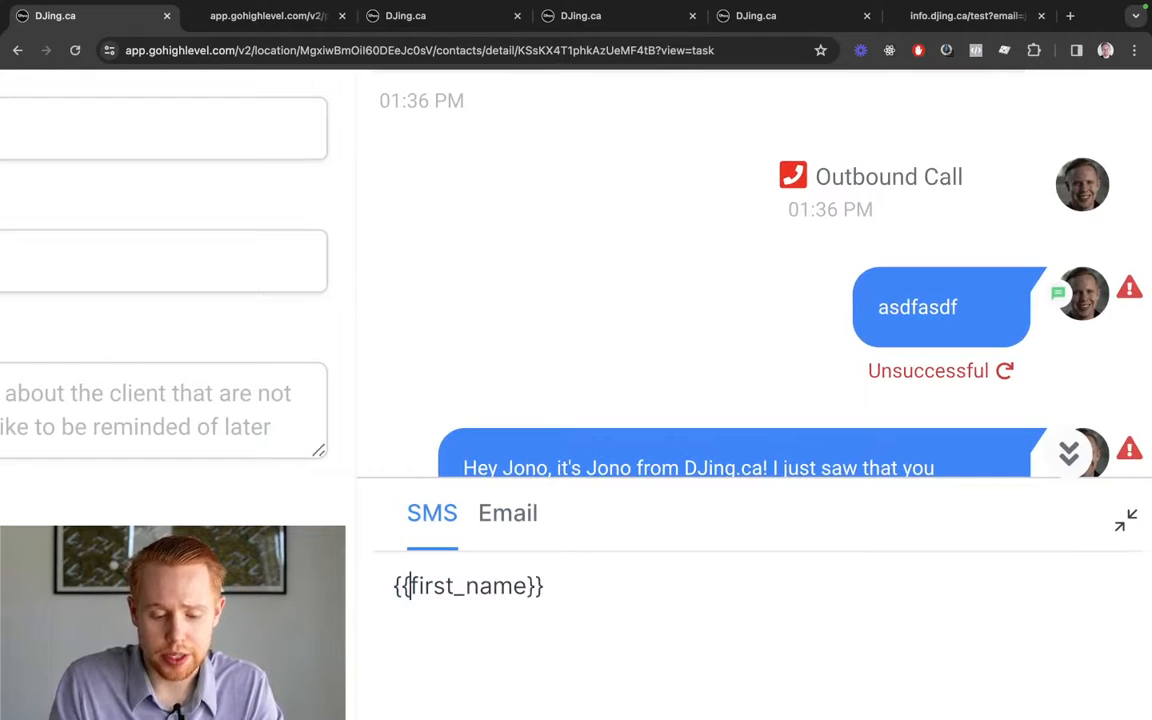
{"action": "key", "text": "BackSpace"}
{"action": "key", "text": "BackSpace"}
{"action": "key", "text": "super+Right"}
{"action": "key", "text": "shift+Left"}
{"action": "key", "text": "shift+Left"}
{"action": "key", "text": "BackSpace"}
{"action": "key", "text": "alt+shift+Left"}
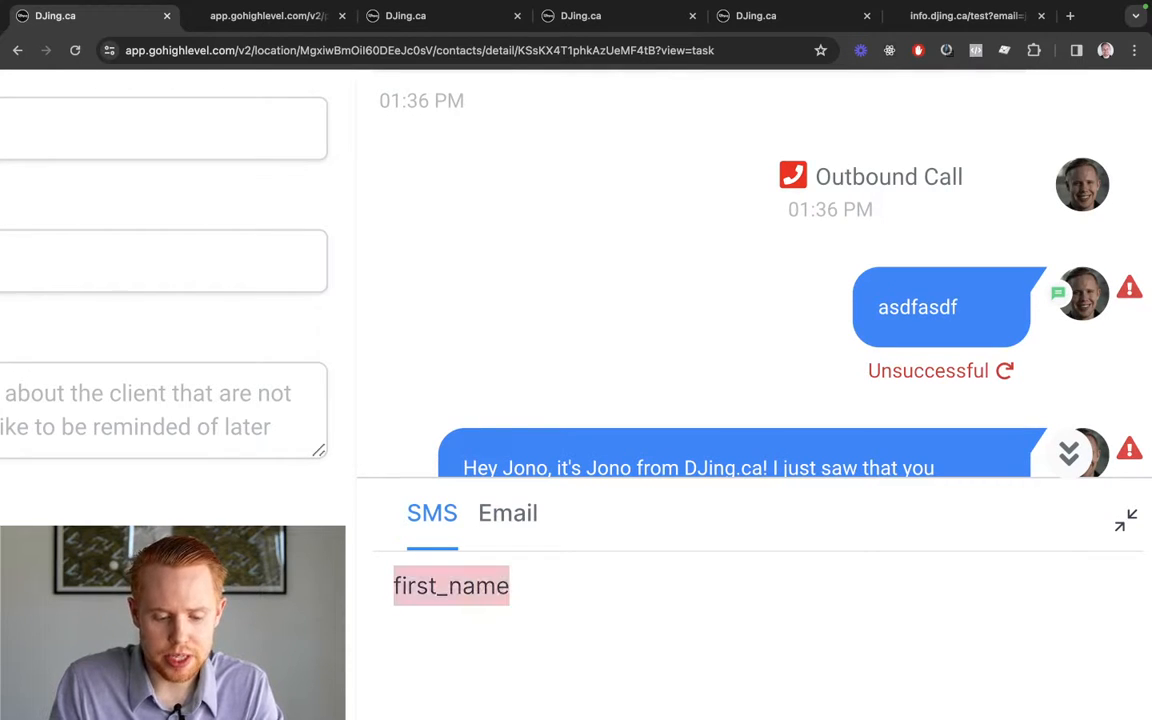
{"action": "key", "text": "BackSpace"}
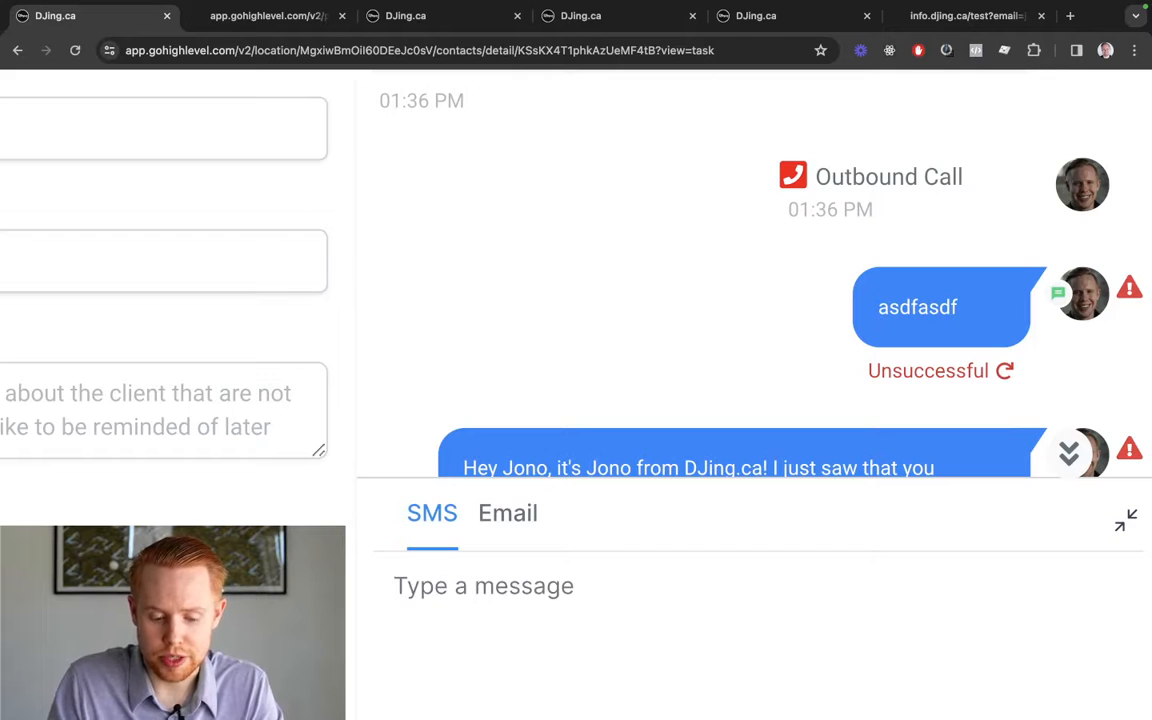
Return to the Test Demo Link in the trigger links list to review its URL parameters.
{"action": "key", "text": "super+minus"}
{"action": "key", "text": "super+minus"}
{"action": "key", "text": "super+minus"}
{"action": "key", "text": "ctrl+shift+Tab"}
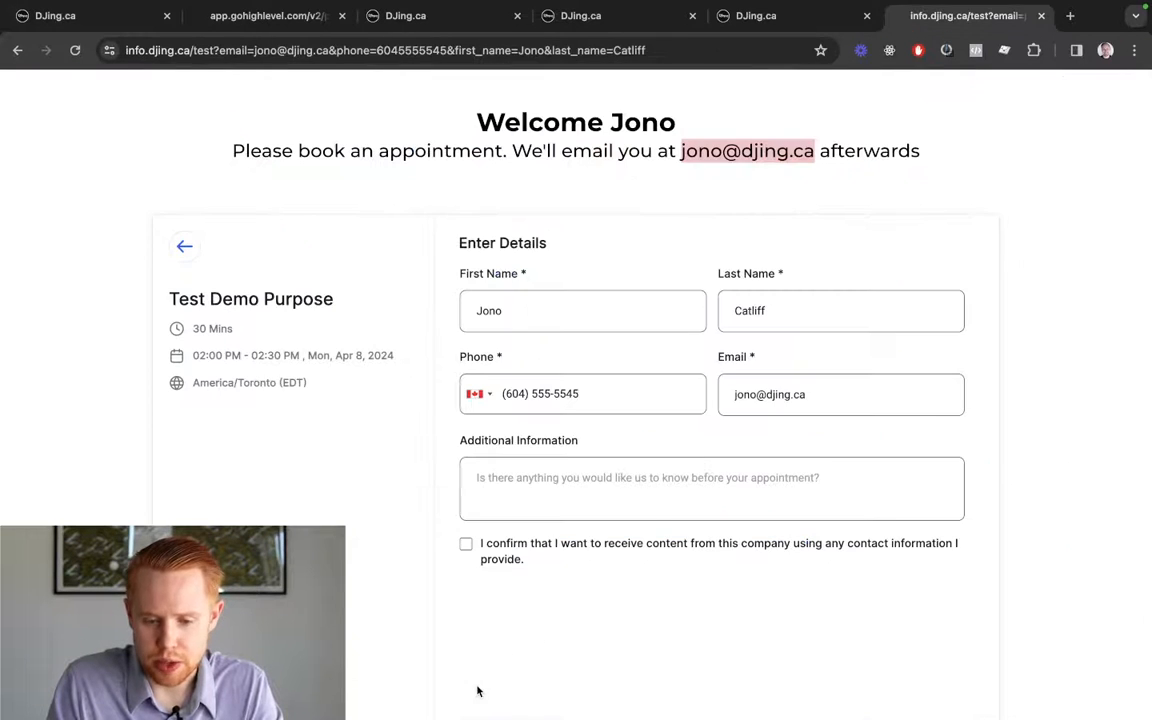
{"action": "key", "text": "ctrl+shift+Tab"}
{"action": "key", "text": "ctrl+shift+Tab"}
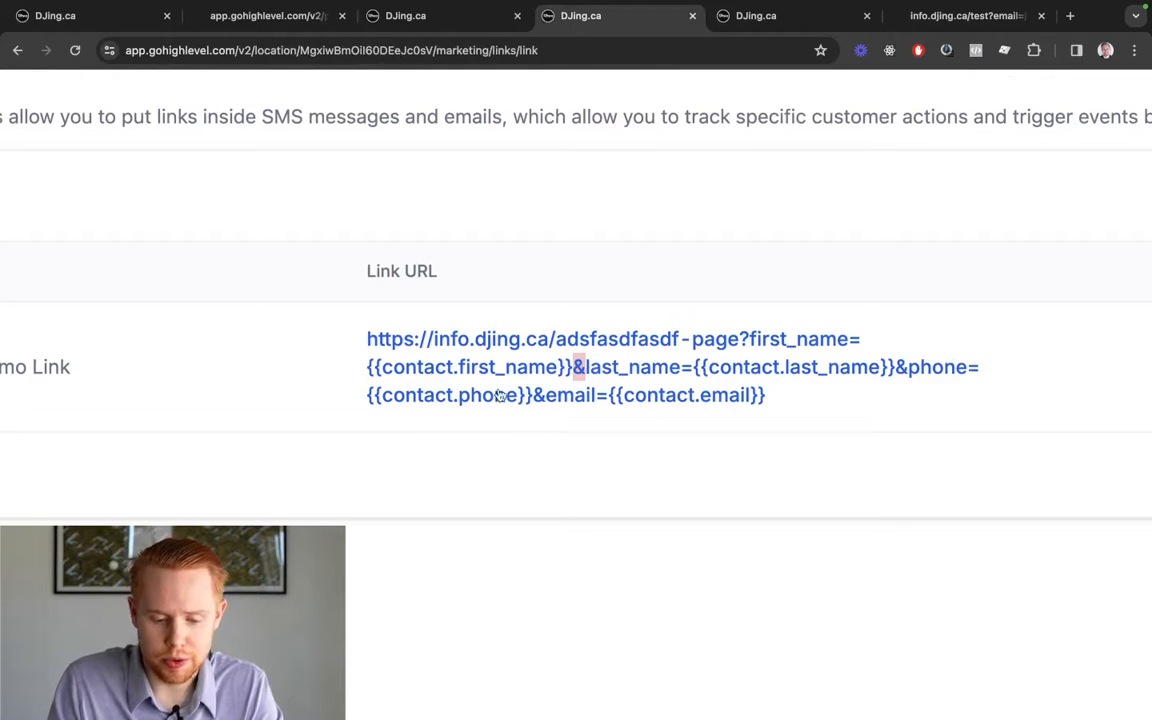
Return to the contact record and draft an email with the subject Test and the body text test.
{"action": "scroll", "coordinate": [757, 401], "scroll_direction": "right", "scroll_amount": 2}
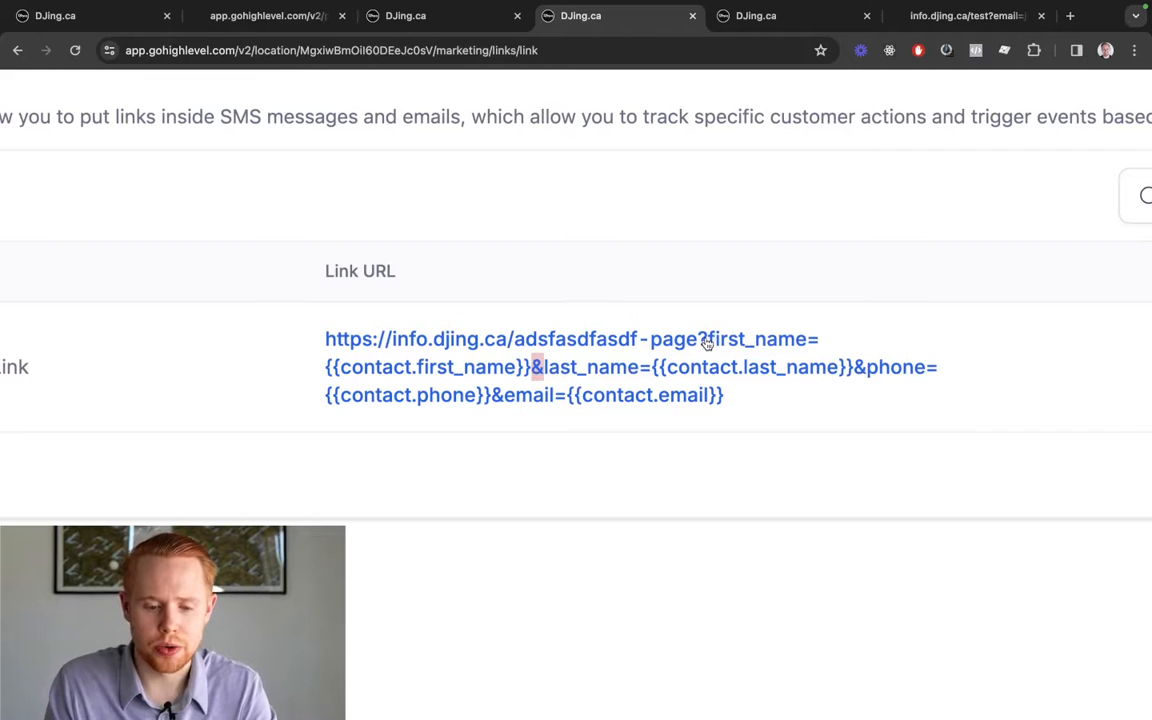
{"action": "scroll", "coordinate": [707, 343], "scroll_direction": "down", "scroll_amount": 5}
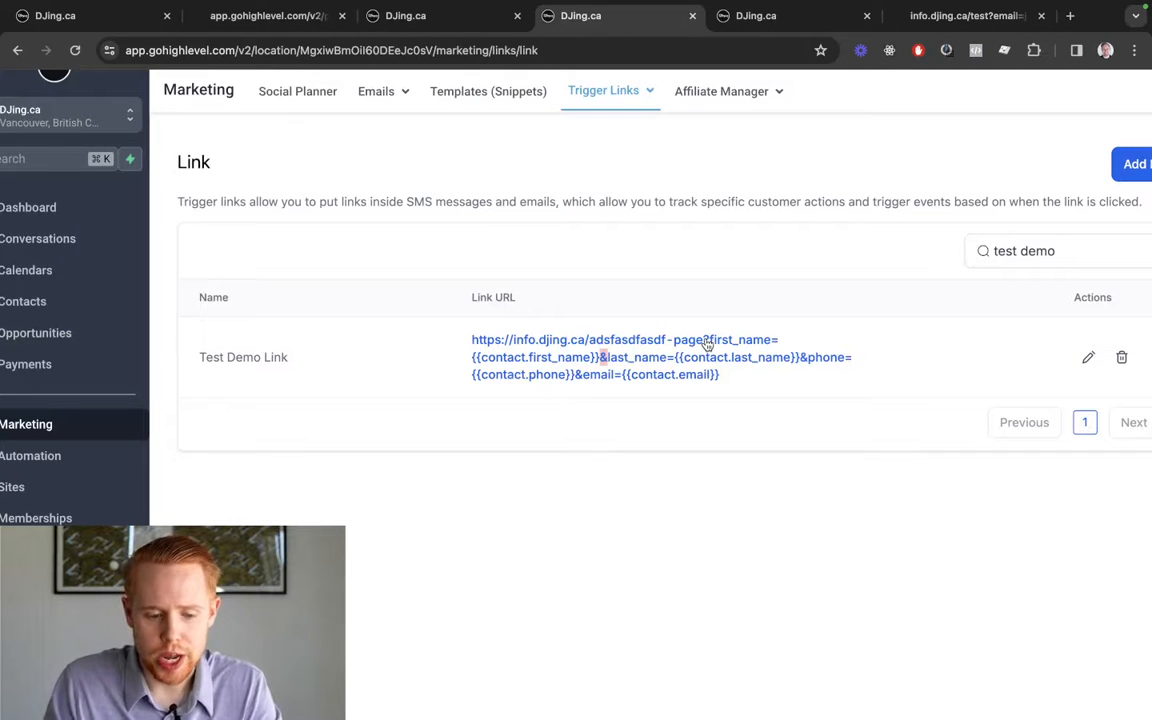
{"action": "key", "text": "ctrl+shift+Tab"}
{"action": "key", "text": "ctrl+shift+Tab"}
{"action": "key", "text": "ctrl+shift+Tab"}
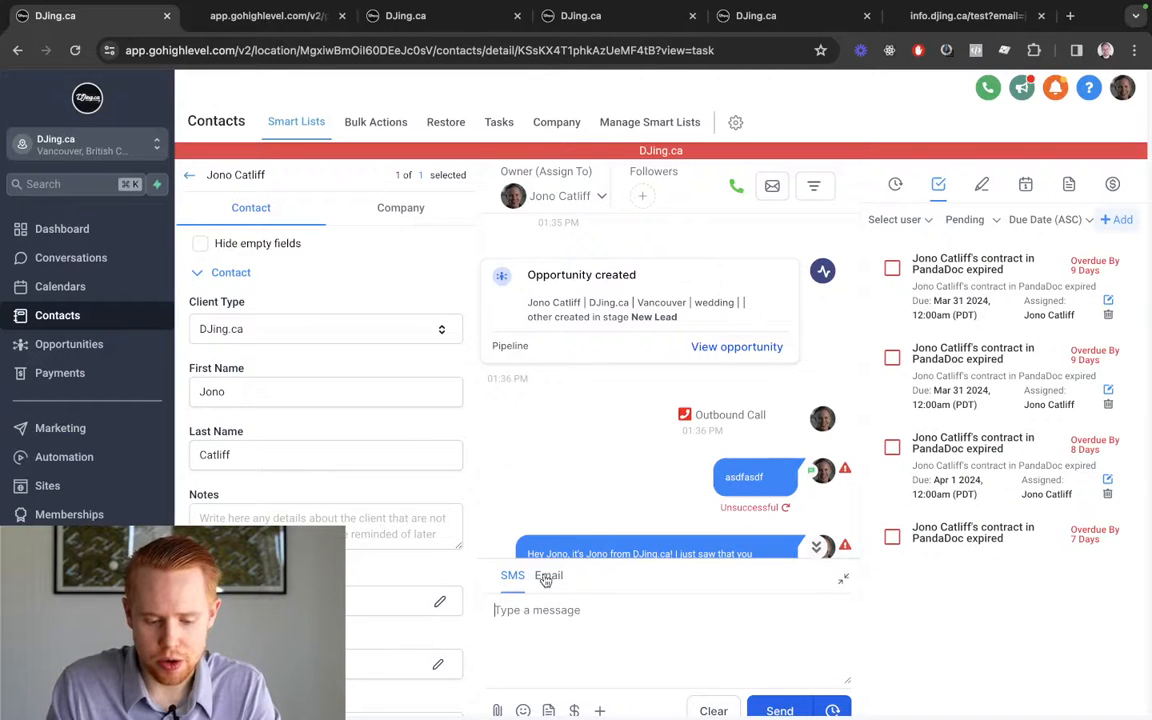
{"action": "left_click", "coordinate": [548, 576]}
{"action": "type", "text": "Test"}
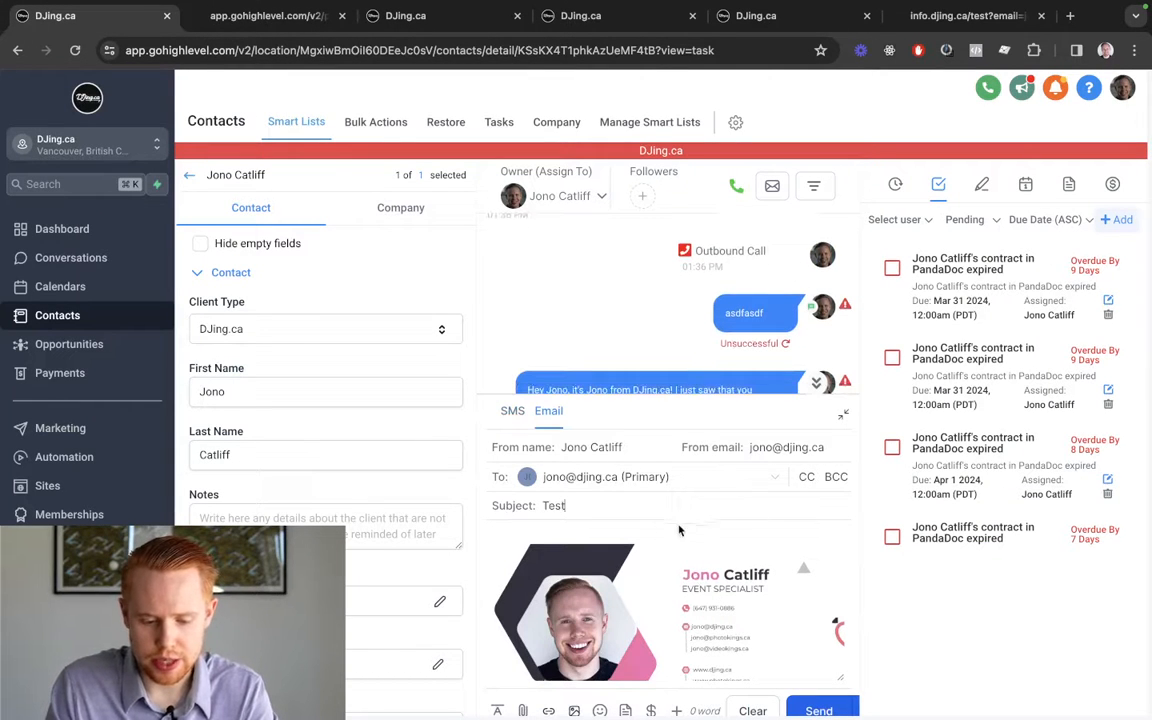
{"action": "type", "text": "test"}
{"action": "key", "text": "Return"}
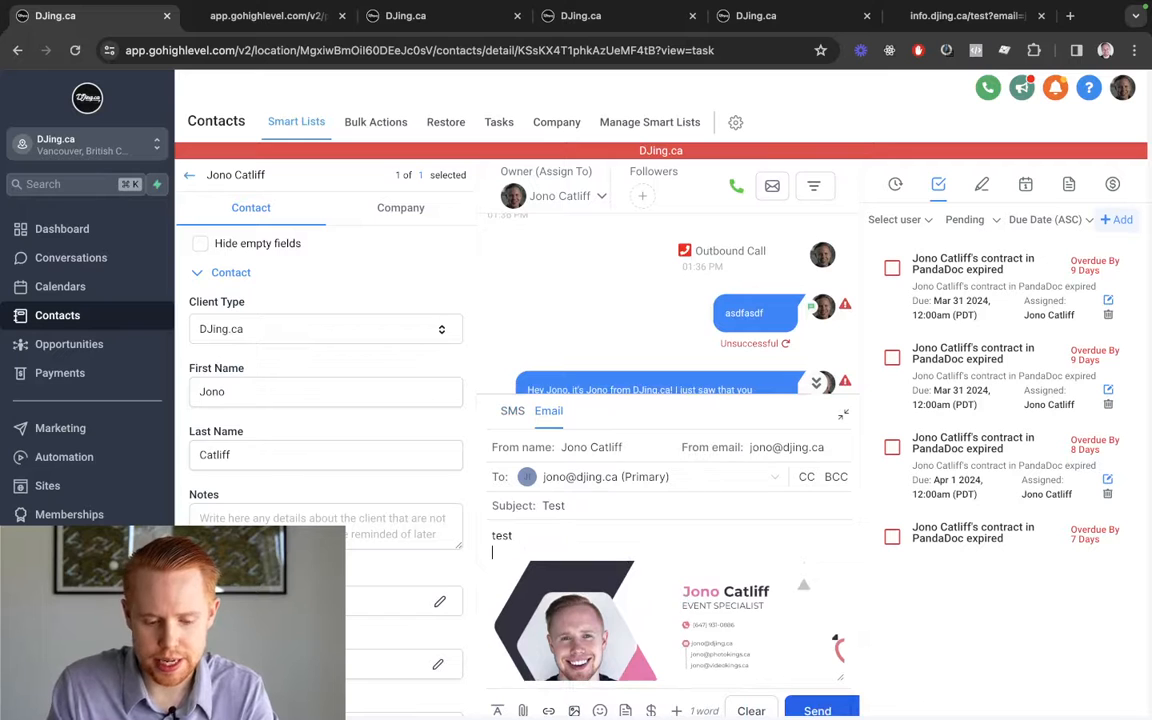
Embed the trigger link Test Demo Link in the email with the link text Test, and send the email.
{"action": "left_click", "coordinate": [548, 710]}
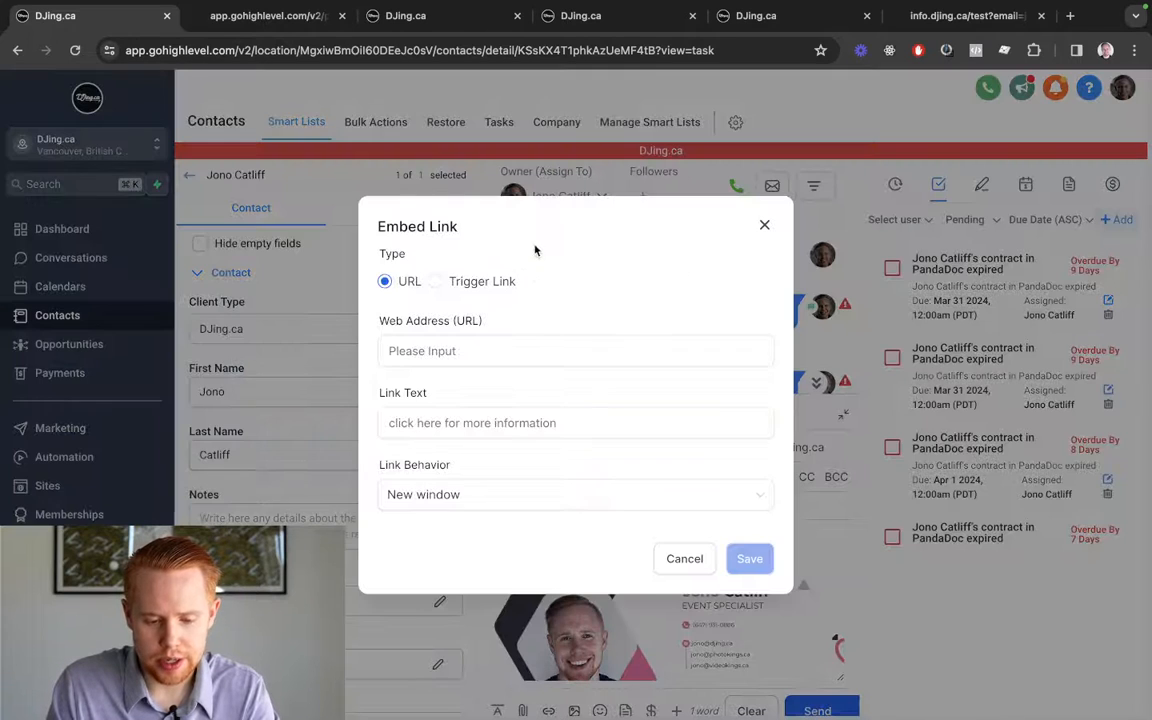
{"action": "left_click", "coordinate": [465, 282]}
{"action": "left_click", "coordinate": [468, 315]}
{"action": "scroll", "coordinate": [505, 441], "scroll_direction": "down", "scroll_amount": 10}
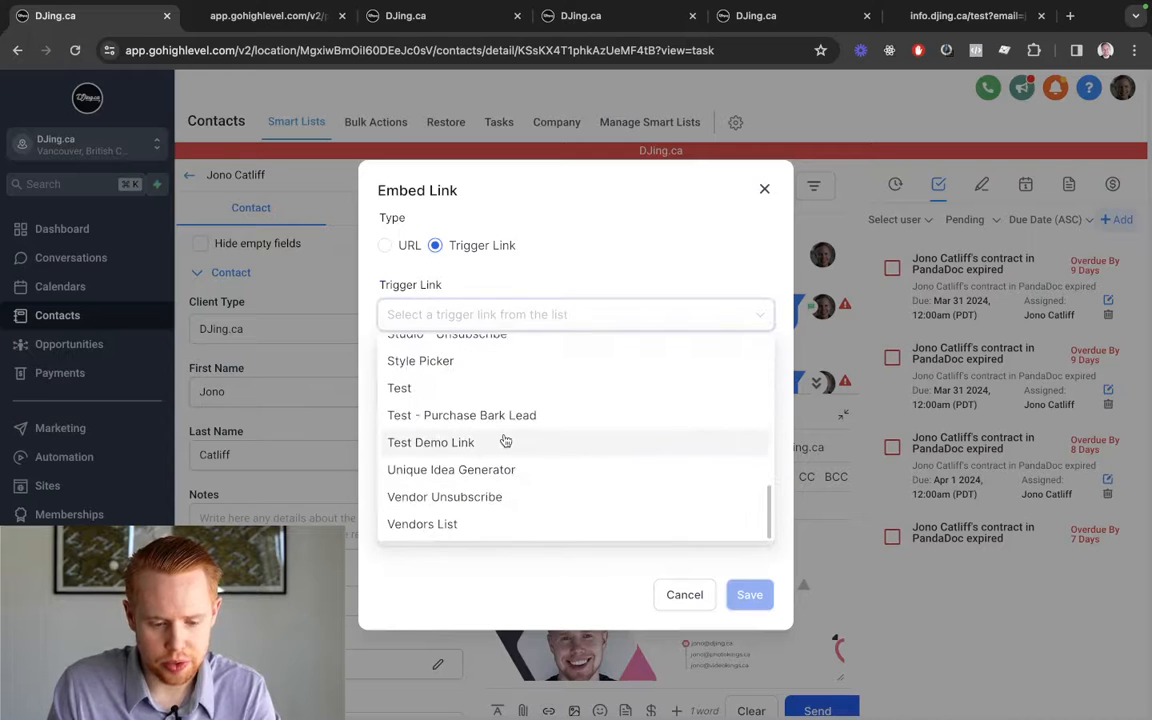
{"action": "left_click", "coordinate": [505, 443]}
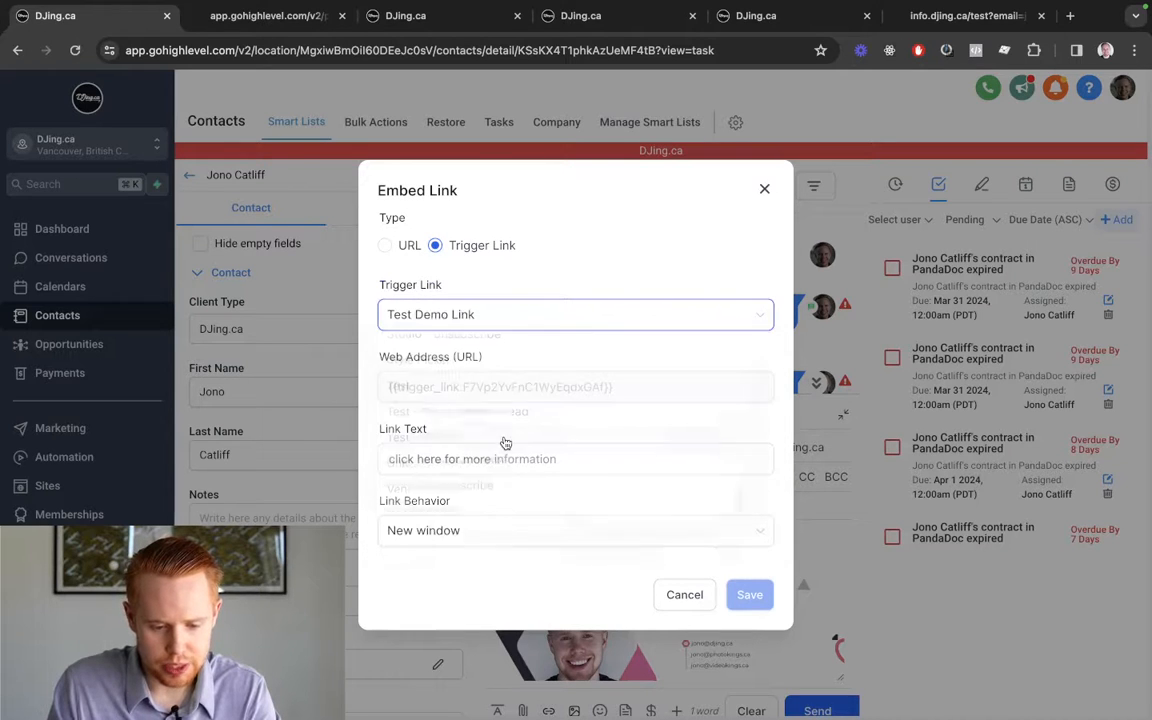
{"action": "left_click", "coordinate": [553, 458]}
{"action": "type", "text": "Test"}
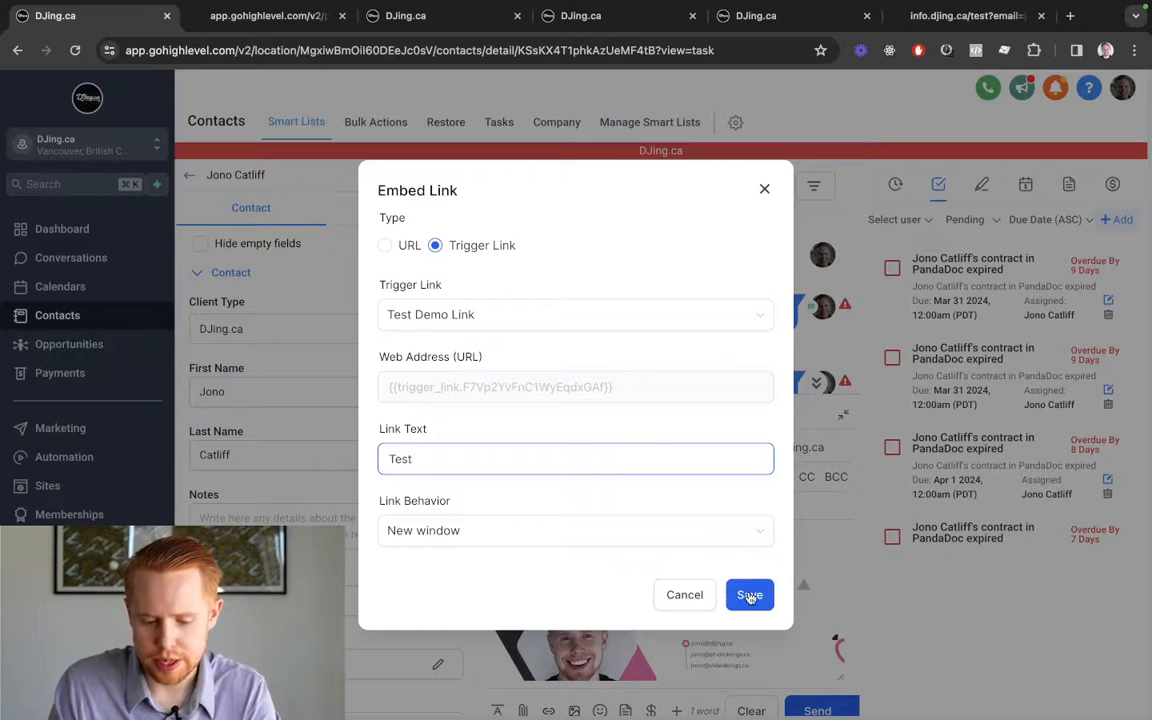
{"action": "left_click", "coordinate": [750, 596]}
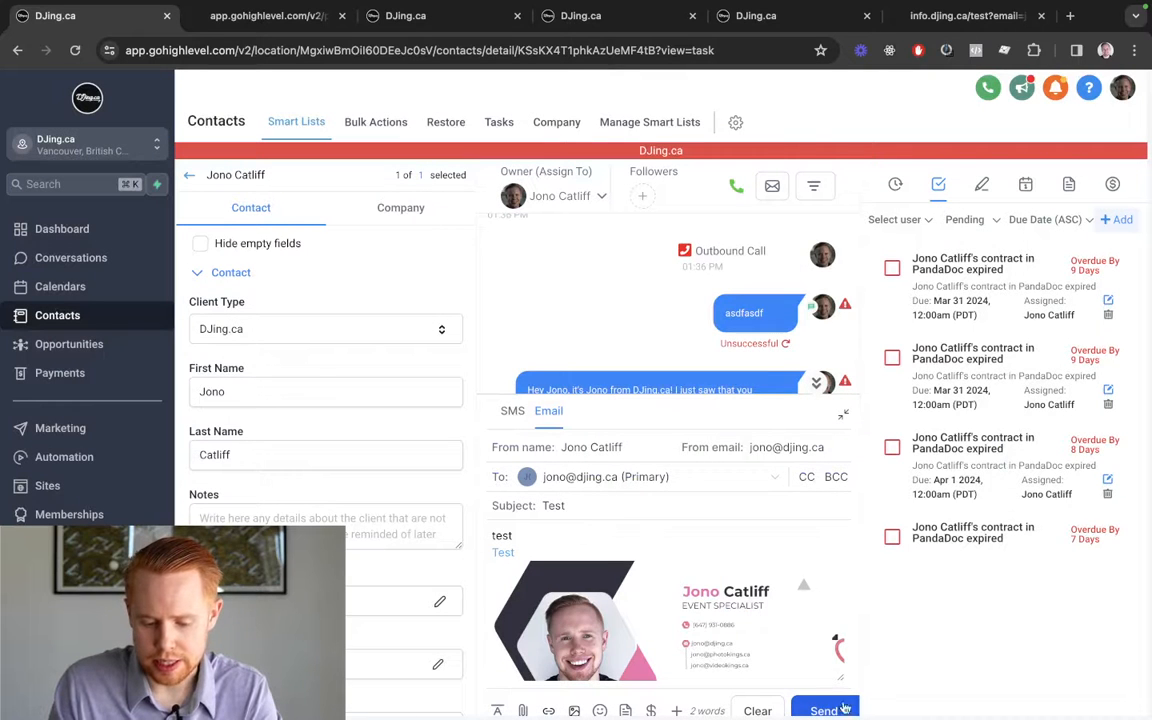
{"action": "left_click", "coordinate": [845, 707]}
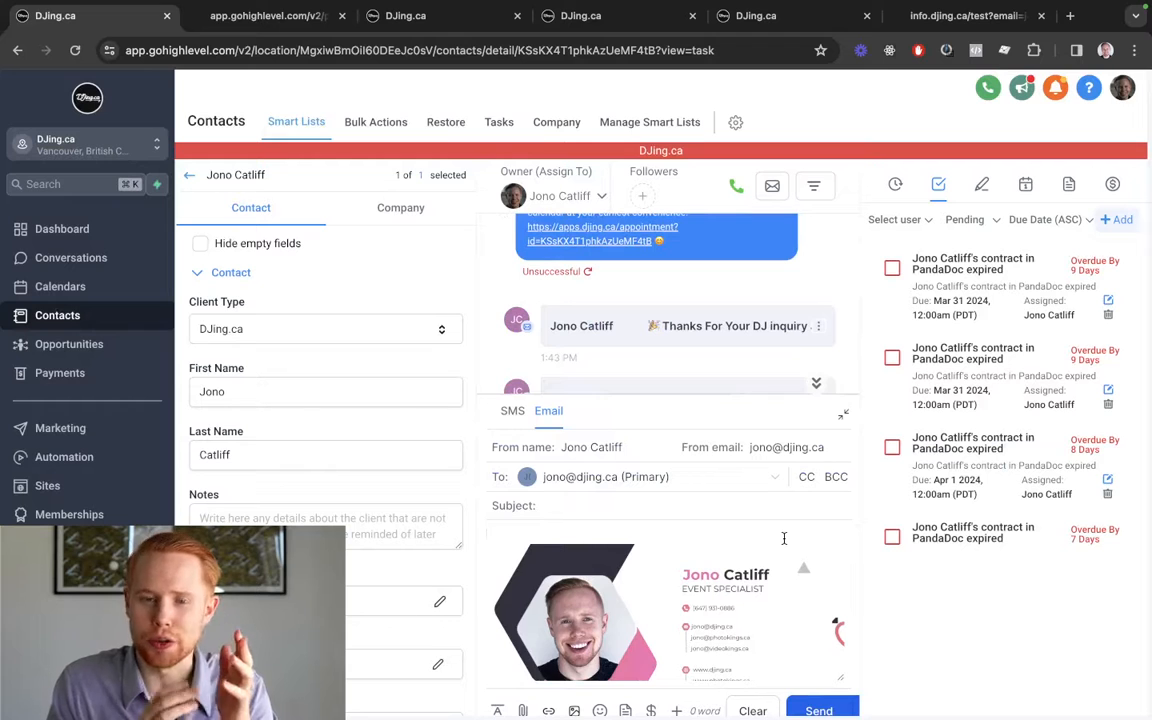
Open the Test link in the sent email and review the prefilled fields of the quote form.
{"action": "scroll", "coordinate": [660, 330], "scroll_direction": "down", "scroll_amount": 4}
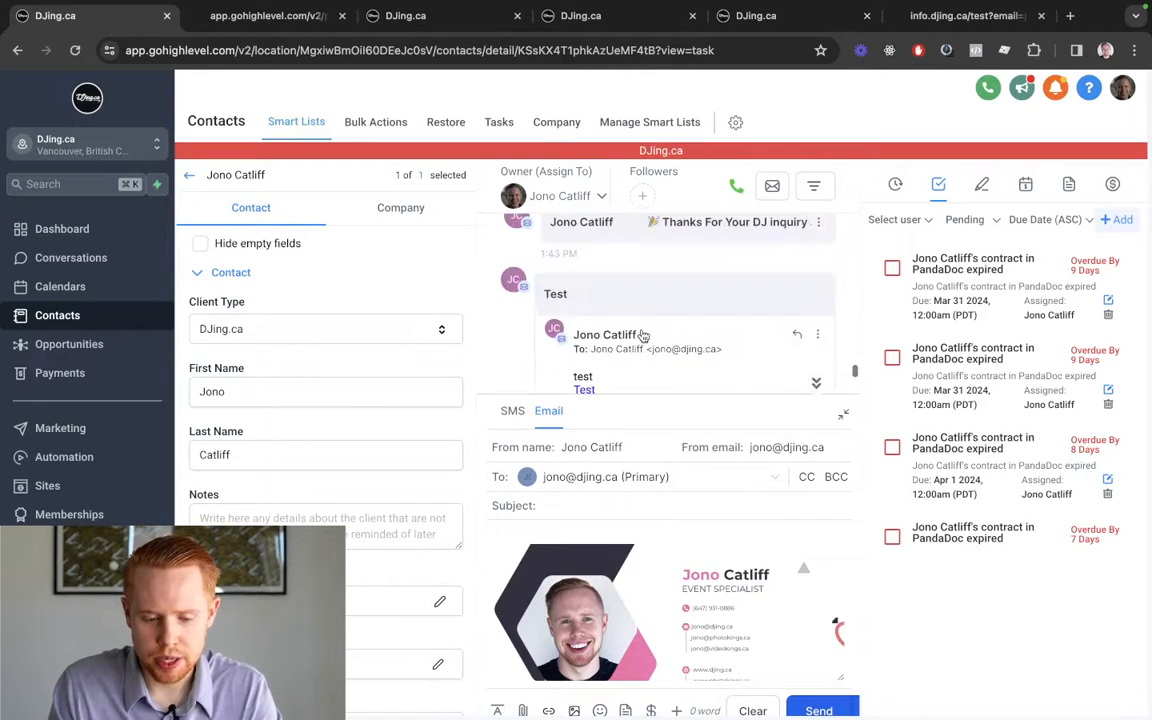
{"action": "left_click", "coordinate": [585, 390]}
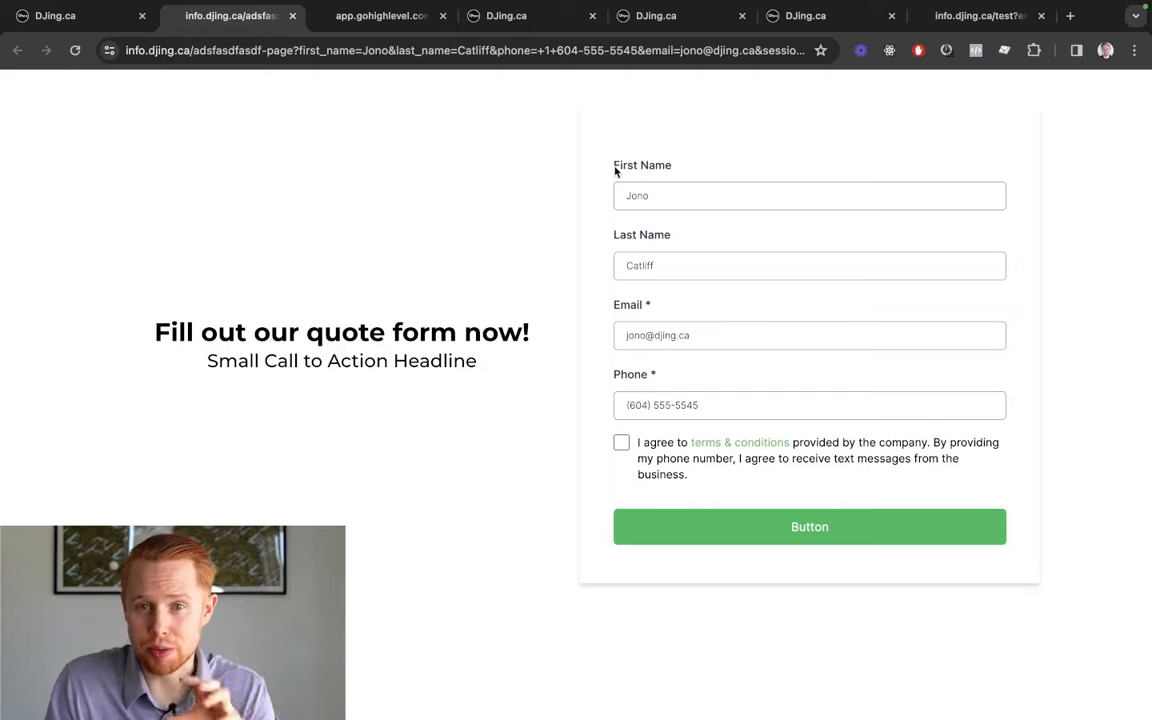
{"action": "key", "text": "ctrl+shift+Tab"}
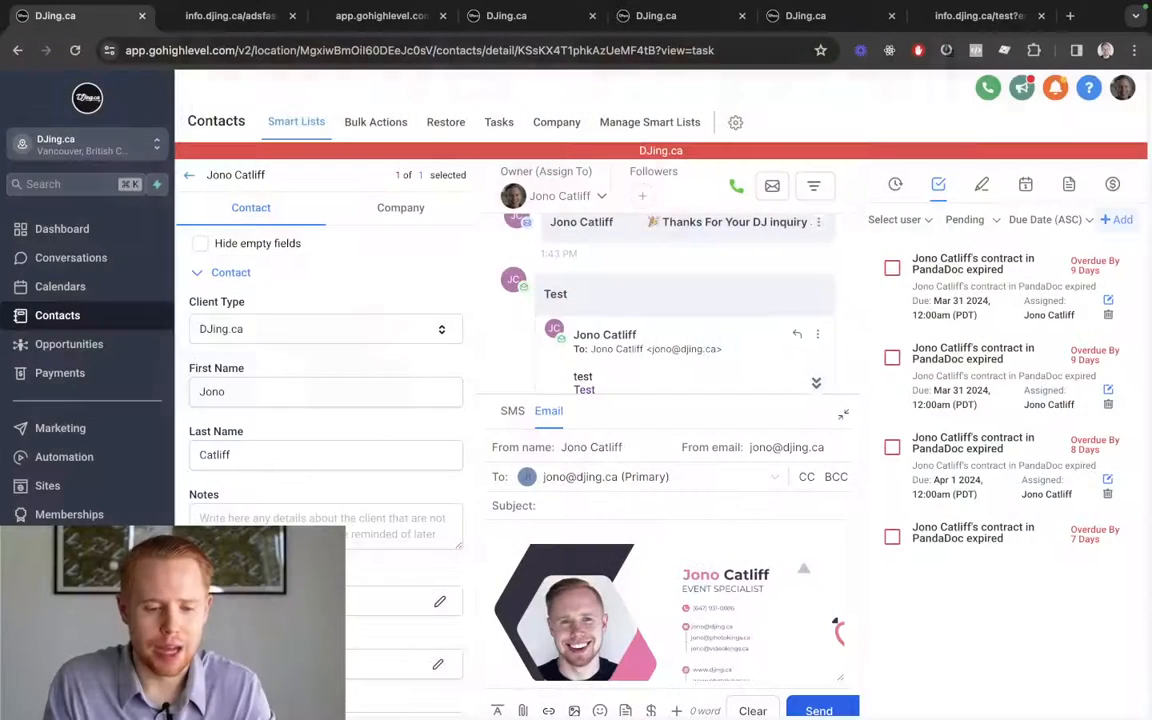
{"action": "key", "text": "ctrl+Tab"}
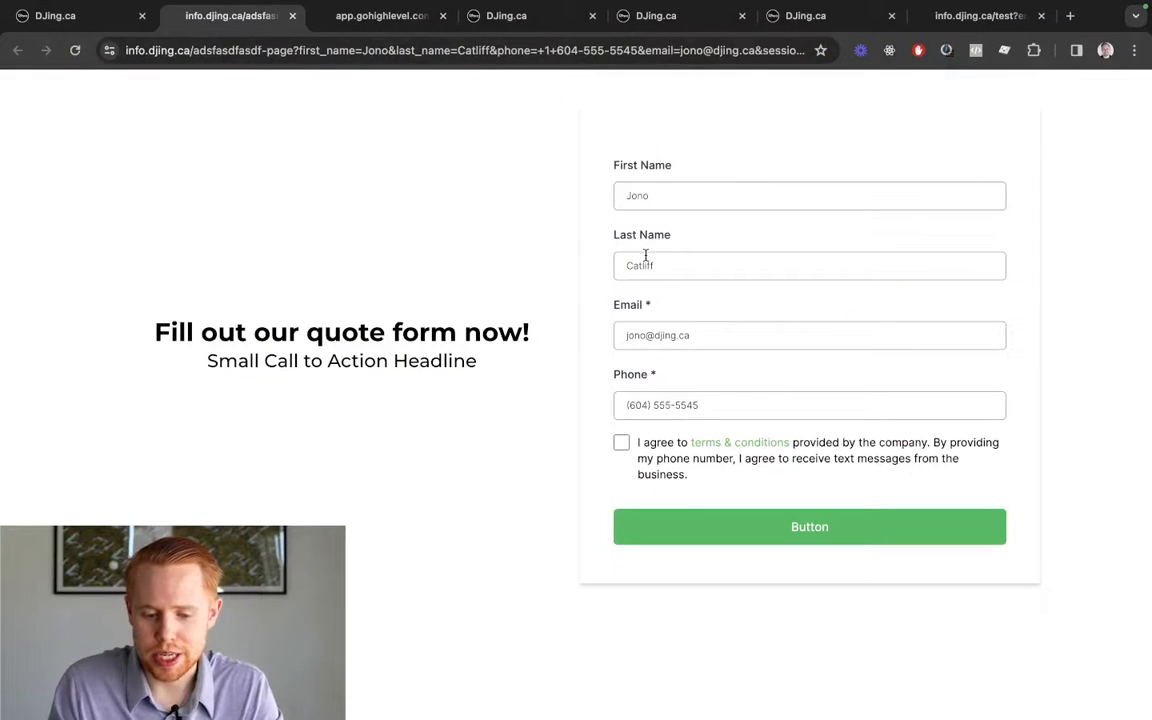
Accept the terms and submit the quote form, and check the personalised name and email on the booking page.
{"action": "left_click", "coordinate": [621, 443]}
{"action": "left_click", "coordinate": [784, 527]}
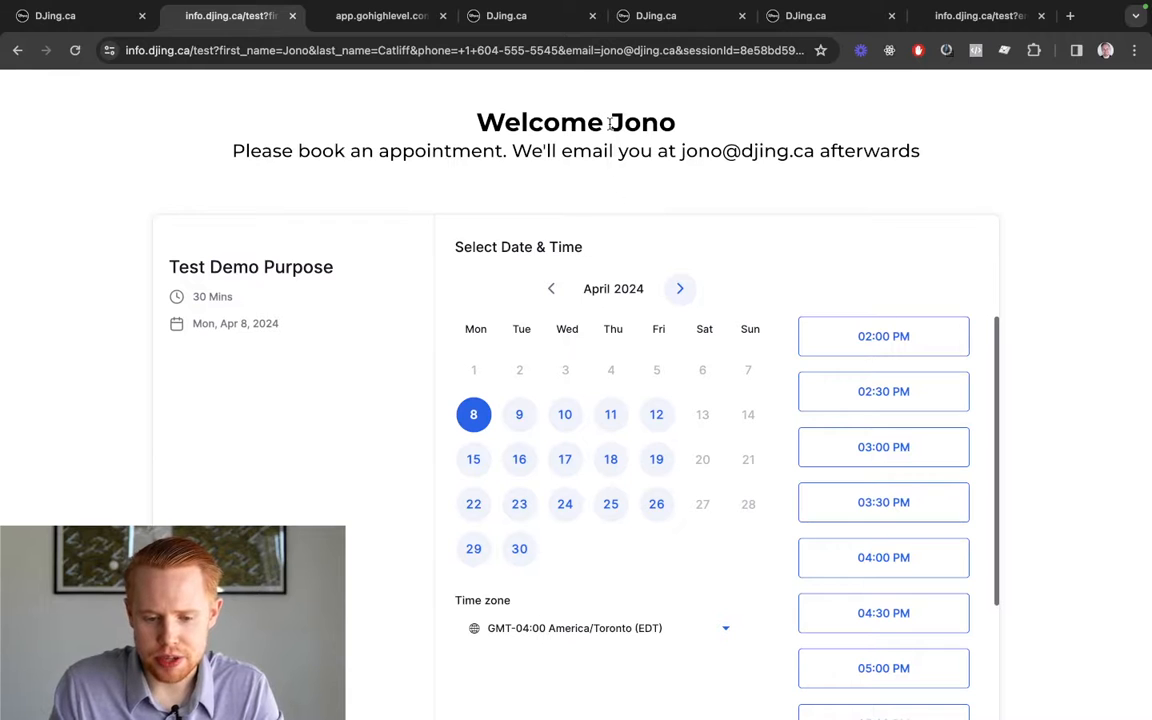
{"action": "double_click", "coordinate": [673, 122]}
{"action": "left_click_drag", "start_coordinate": [683, 150], "coordinate": [810, 152]}
{"action": "key", "text": "super+9"}
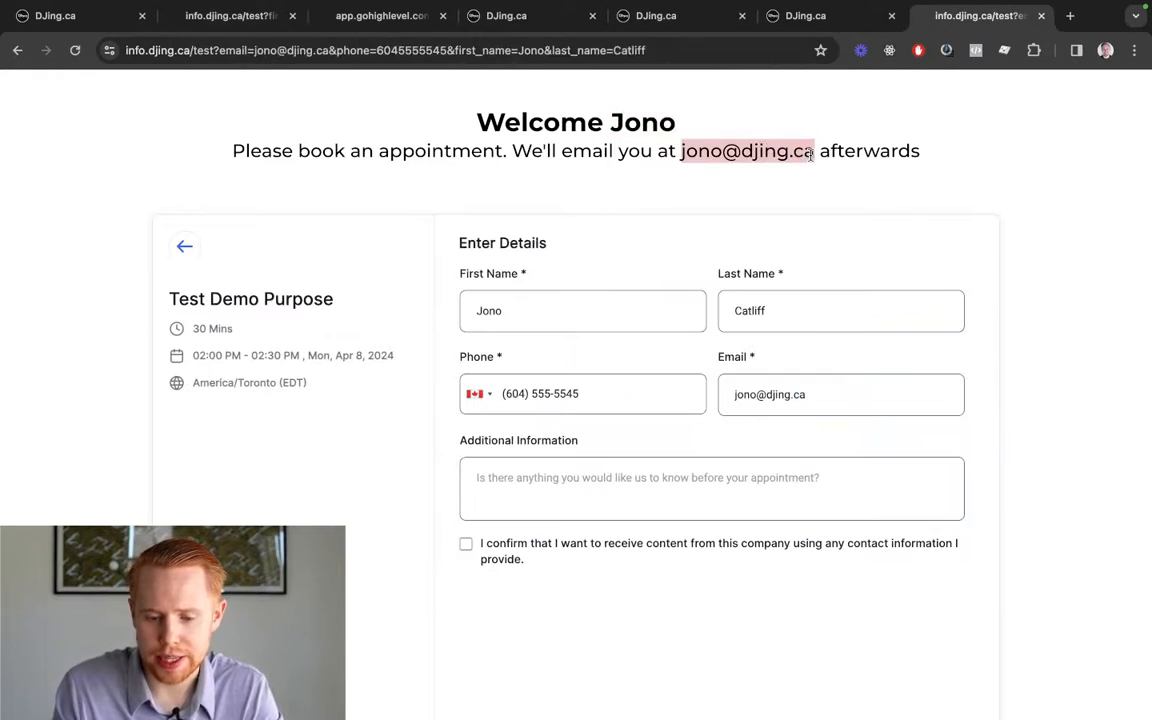
{"action": "key", "text": "super+w"}
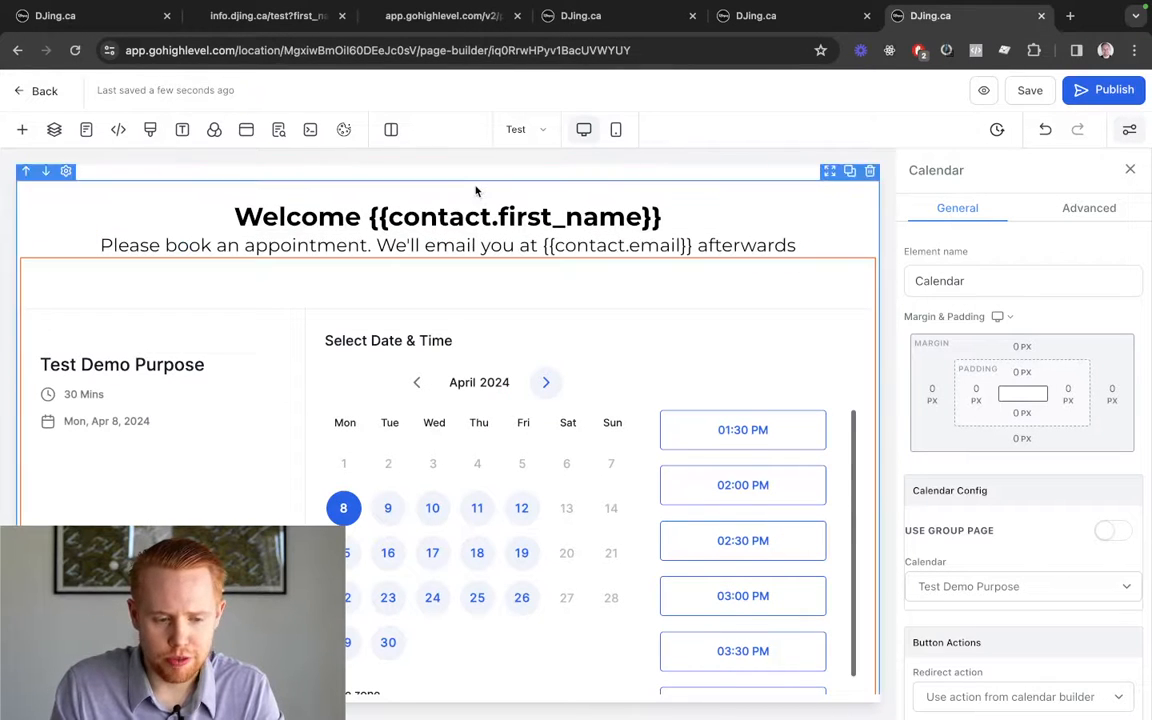
Locate the Test step in the Test funnel and return to that page's open builder.
{"action": "key", "text": "super+1"}
{"action": "left_click", "coordinate": [45, 486]}
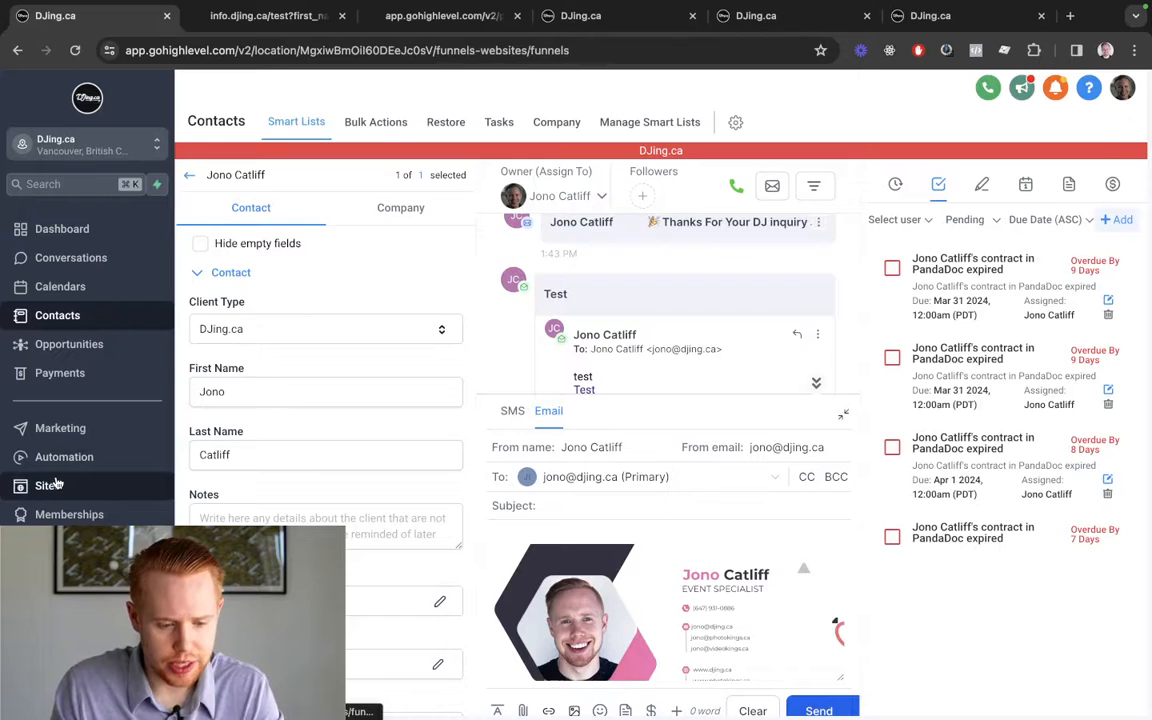
{"action": "scroll", "coordinate": [290, 618], "scroll_direction": "down", "scroll_amount": 2}
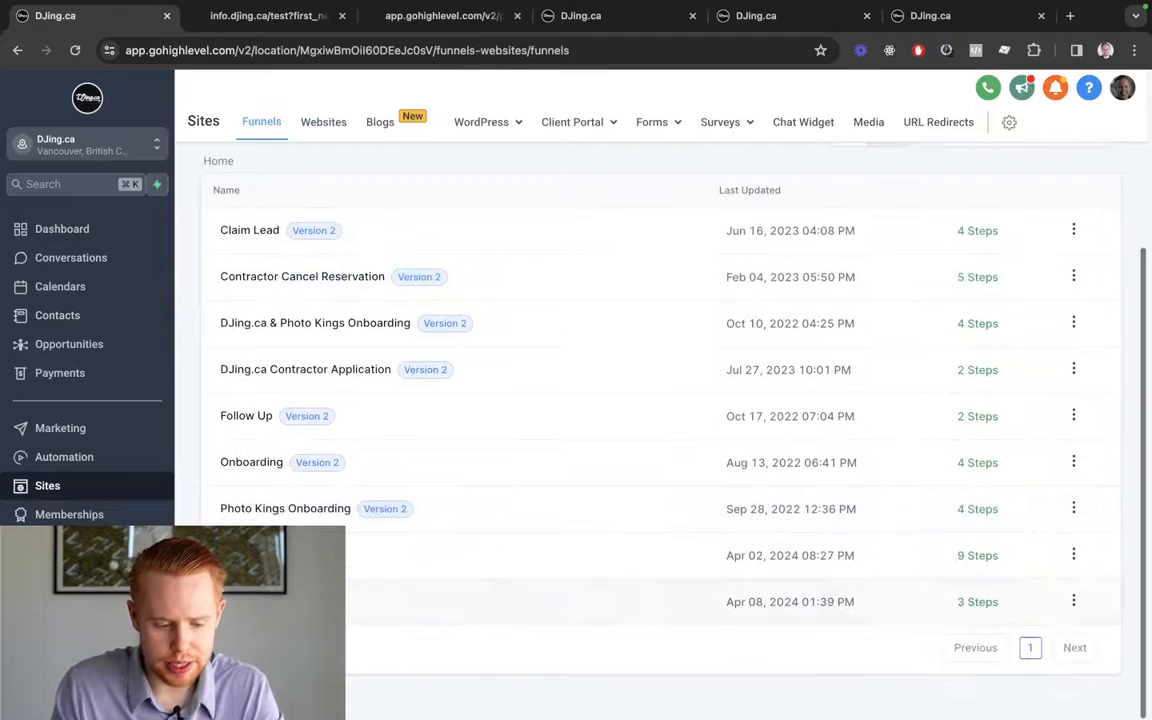
{"action": "left_click", "coordinate": [270, 606]}
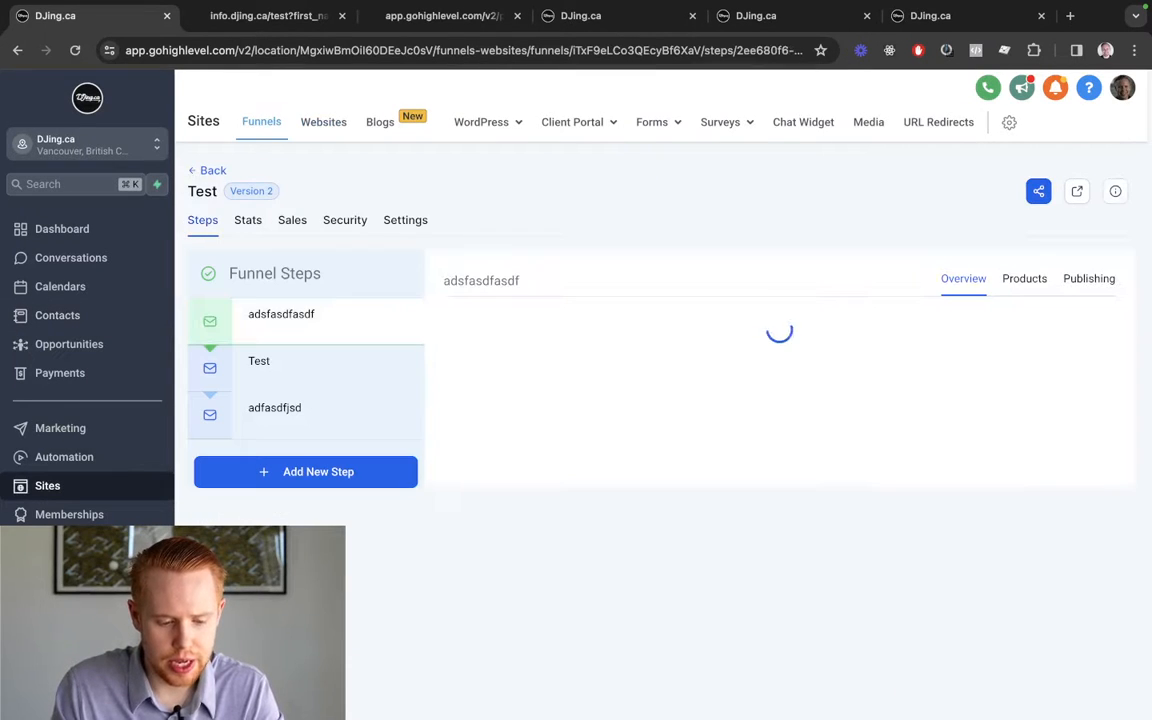
{"action": "left_click", "coordinate": [260, 361]}
{"action": "key", "text": "ctrl+shift+Tab"}
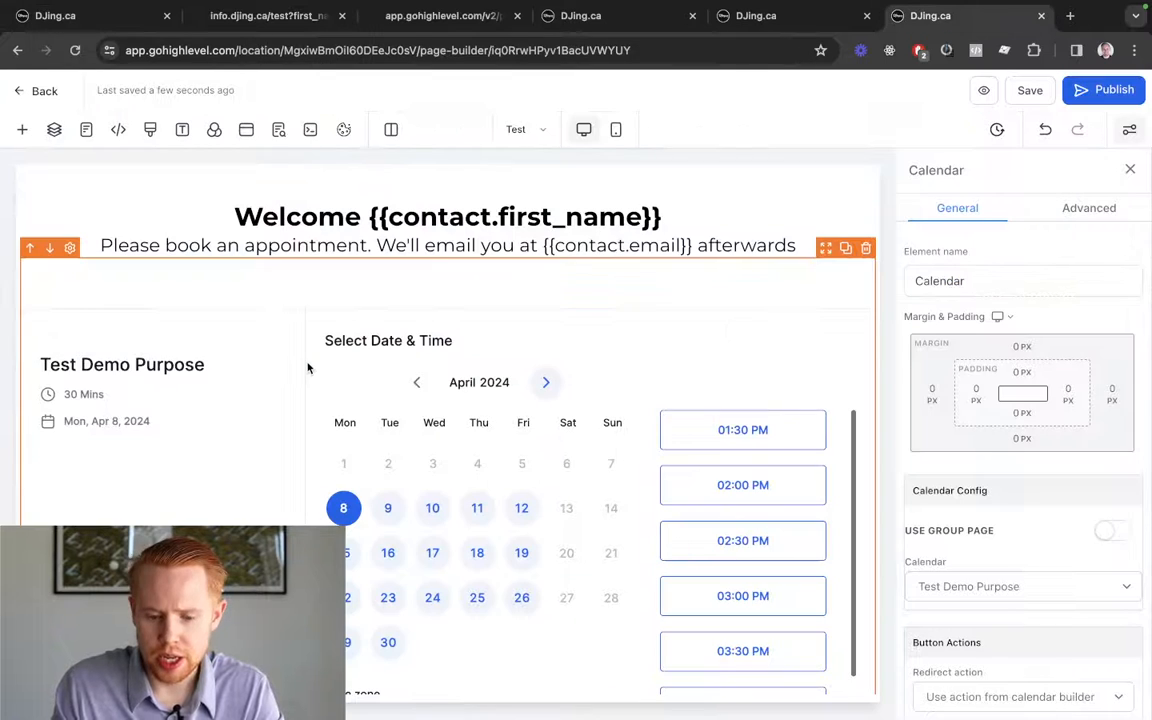
Replace the placeholder after Welcome in the headline with the contact's First Name custom value.
{"action": "left_click", "coordinate": [369, 218]}
{"action": "key", "text": "shift+super+Right"}
{"action": "key", "text": "BackSpace"}
{"action": "type", "text": "{{"}
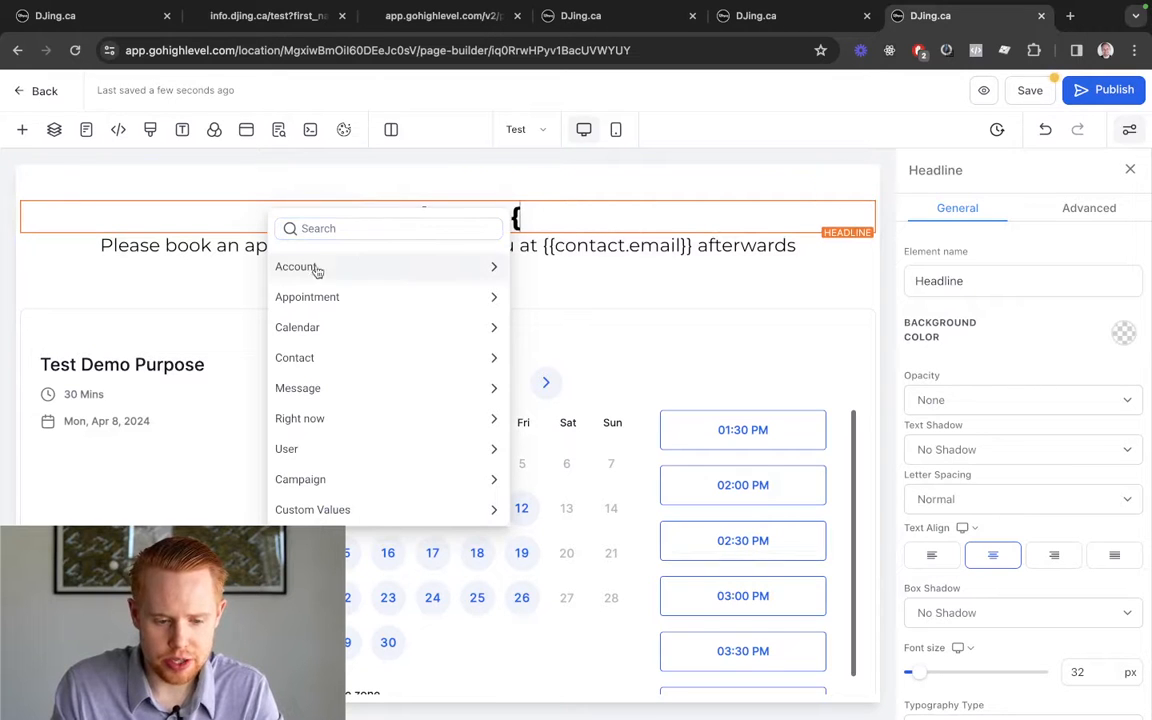
{"action": "left_click", "coordinate": [332, 358]}
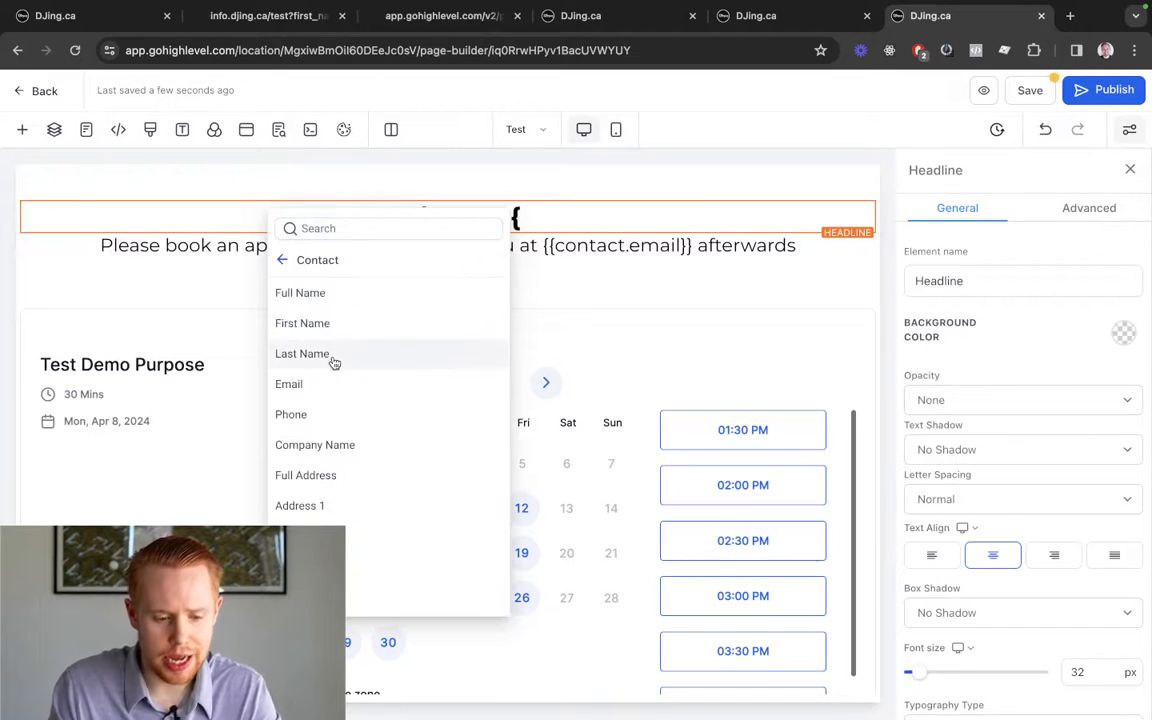
{"action": "left_click", "coordinate": [350, 325]}
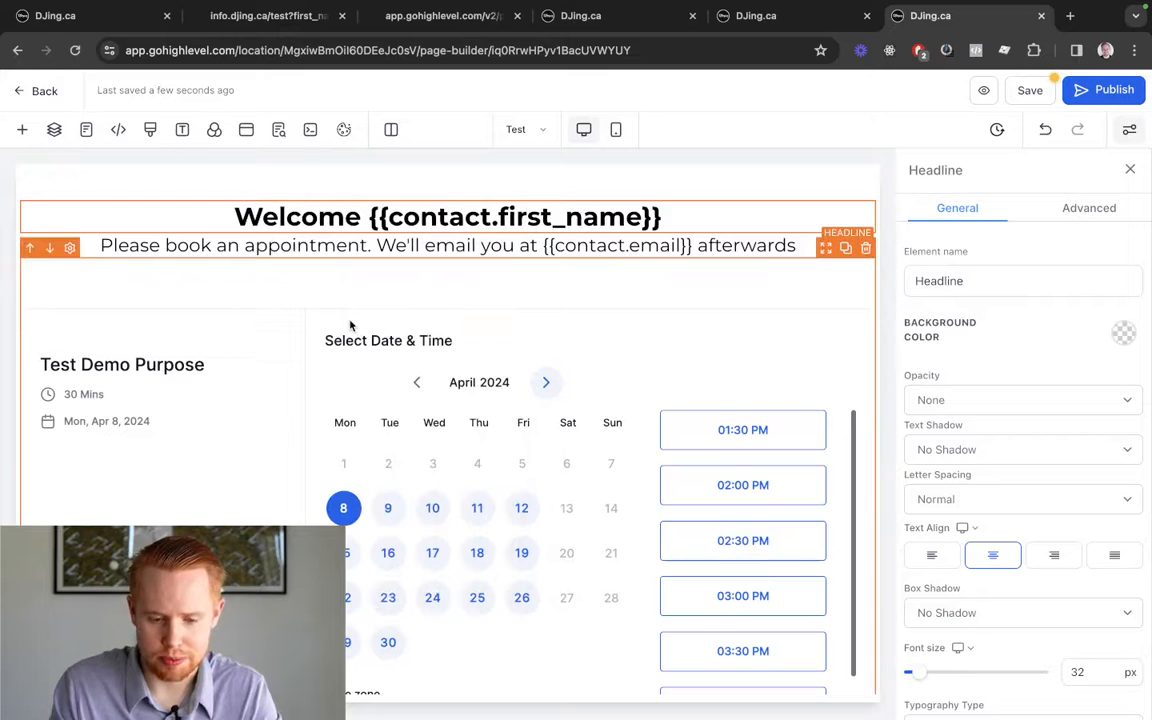
Replace the placeholder in the sub headline with the contact's Email custom value.
{"action": "left_click", "coordinate": [543, 245]}
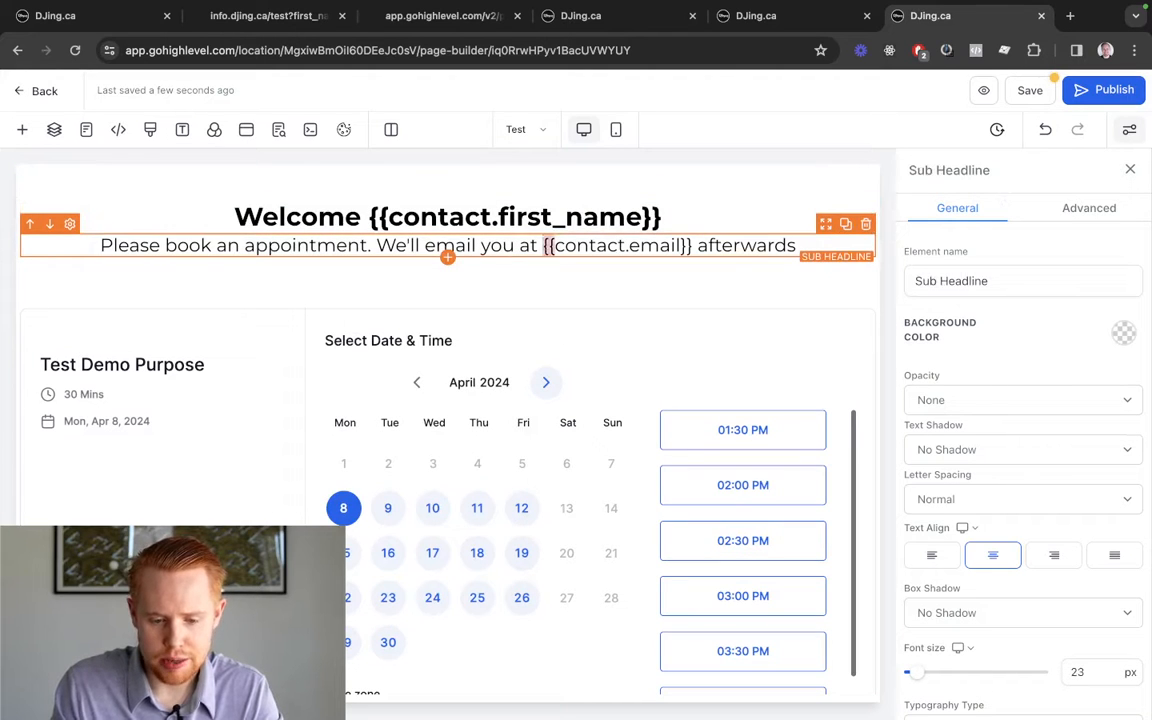
{"action": "left_click_drag", "start_coordinate": [543, 245], "coordinate": [692, 245]}
{"action": "key", "text": "BackSpace"}
{"action": "type", "text": "{{"}
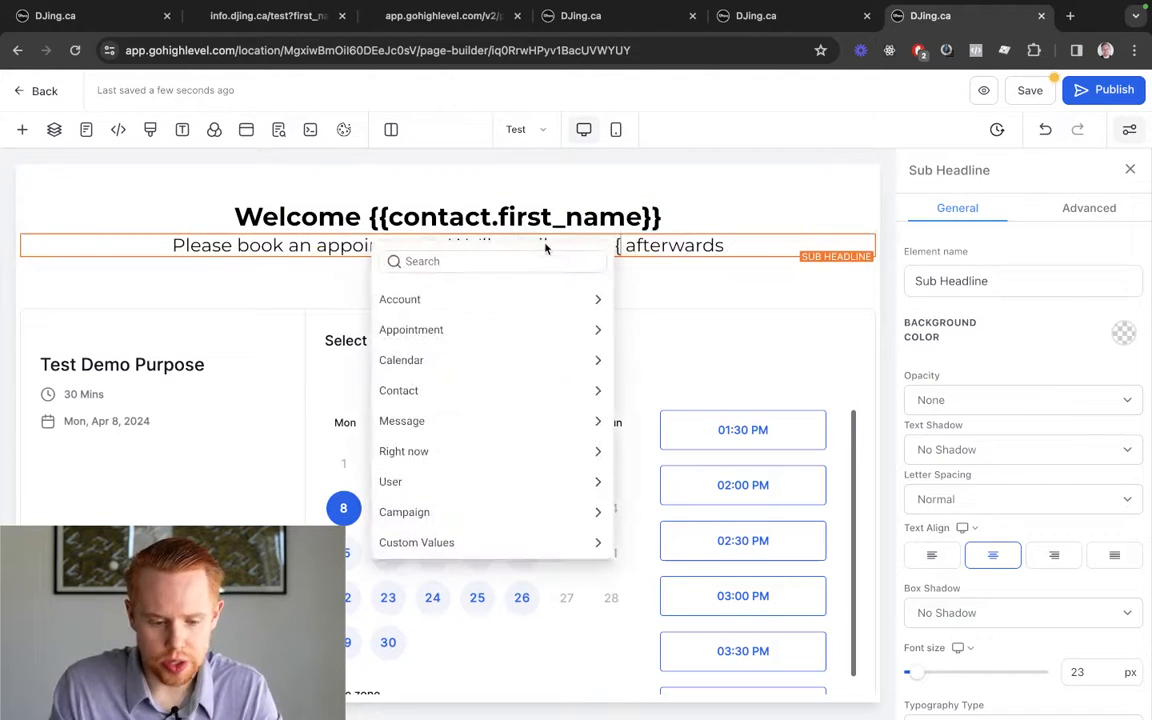
{"action": "left_click", "coordinate": [428, 388]}
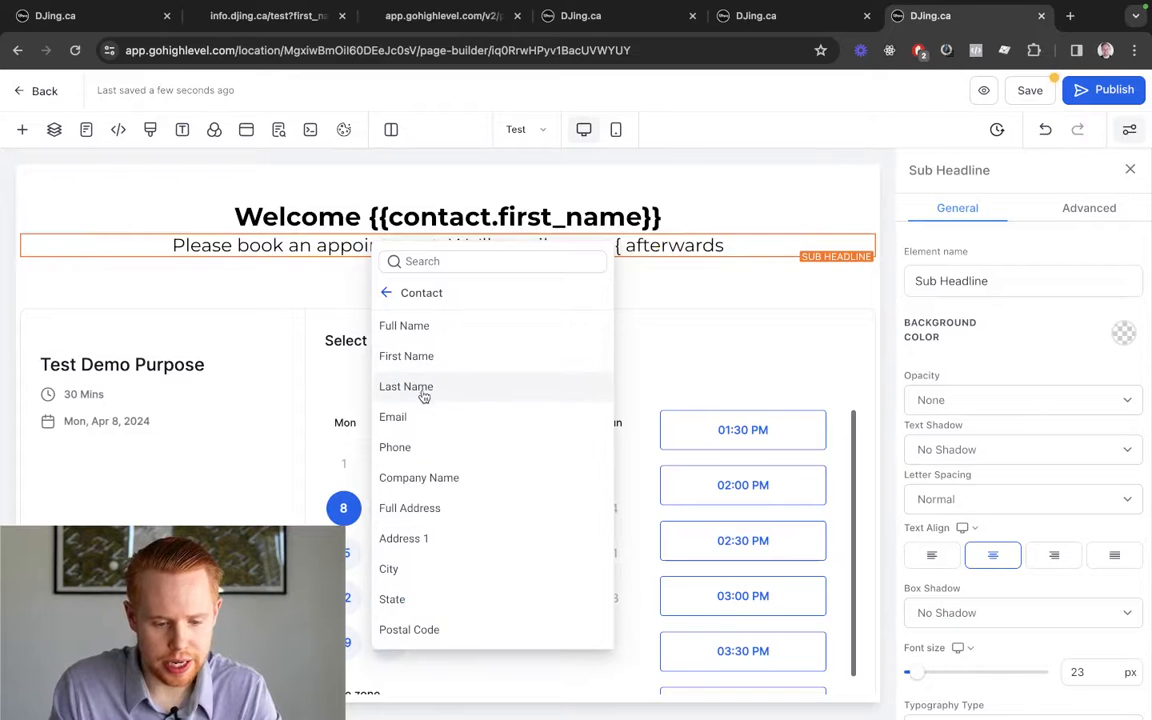
{"action": "left_click", "coordinate": [424, 419]}
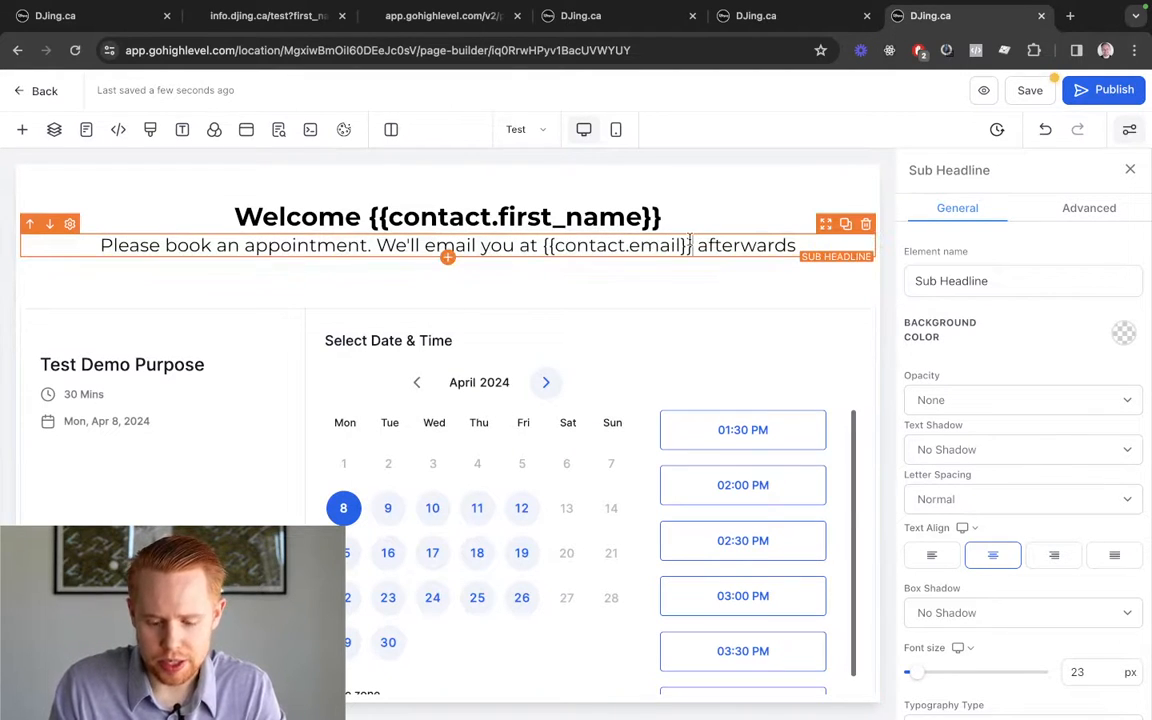
Start another custom value in the sub headline and browse the available values under Contact and Custom Values.
{"action": "type", "text": "{{"}
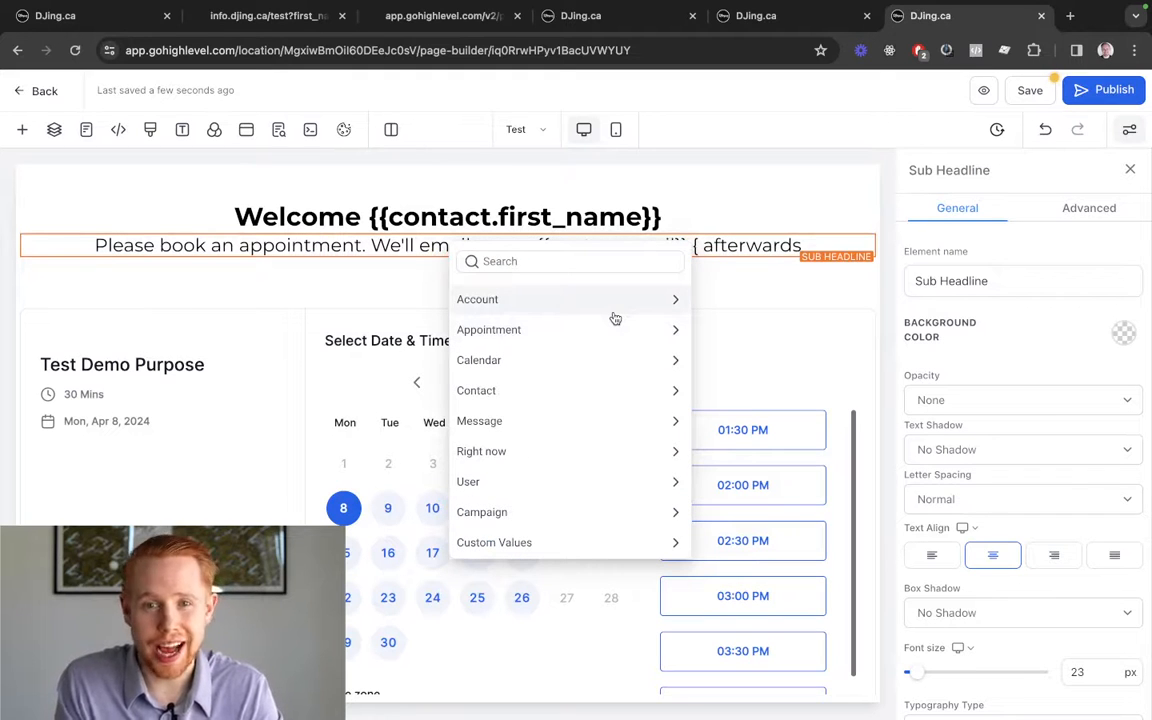
{"action": "left_click", "coordinate": [555, 393]}
{"action": "scroll", "coordinate": [555, 514], "scroll_direction": "down", "scroll_amount": 2}
{"action": "scroll", "coordinate": [555, 514], "scroll_direction": "up", "scroll_amount": 3}
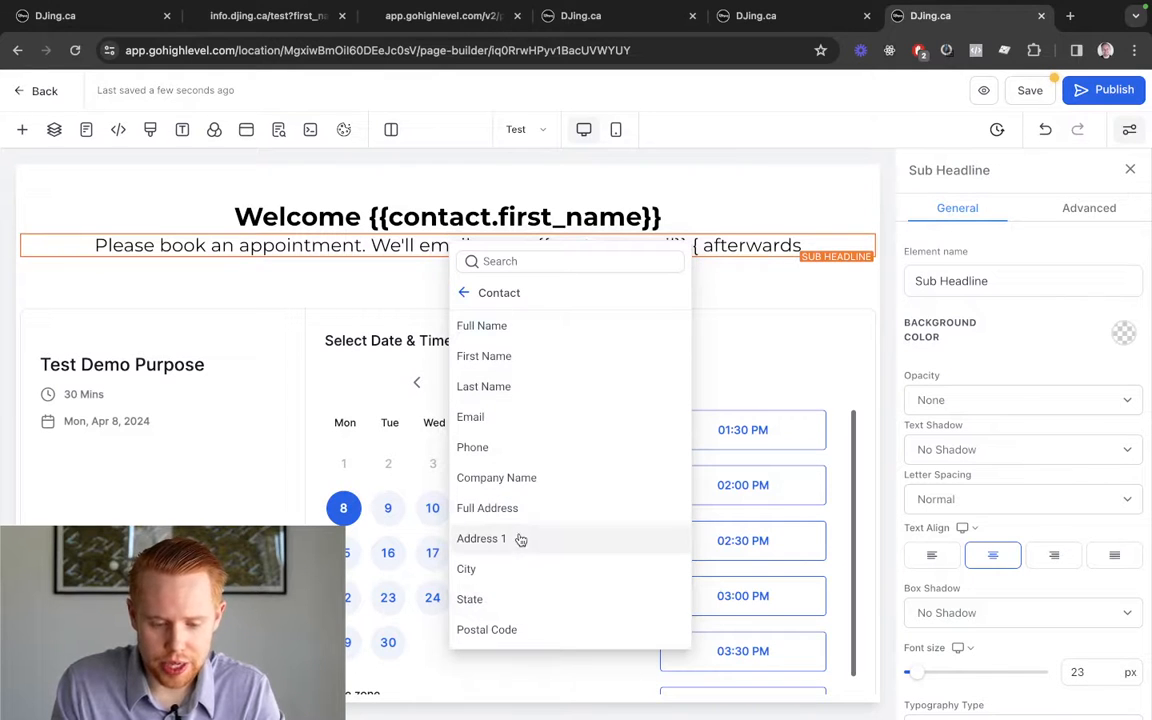
{"action": "scroll", "coordinate": [607, 479], "scroll_direction": "down", "scroll_amount": 3}
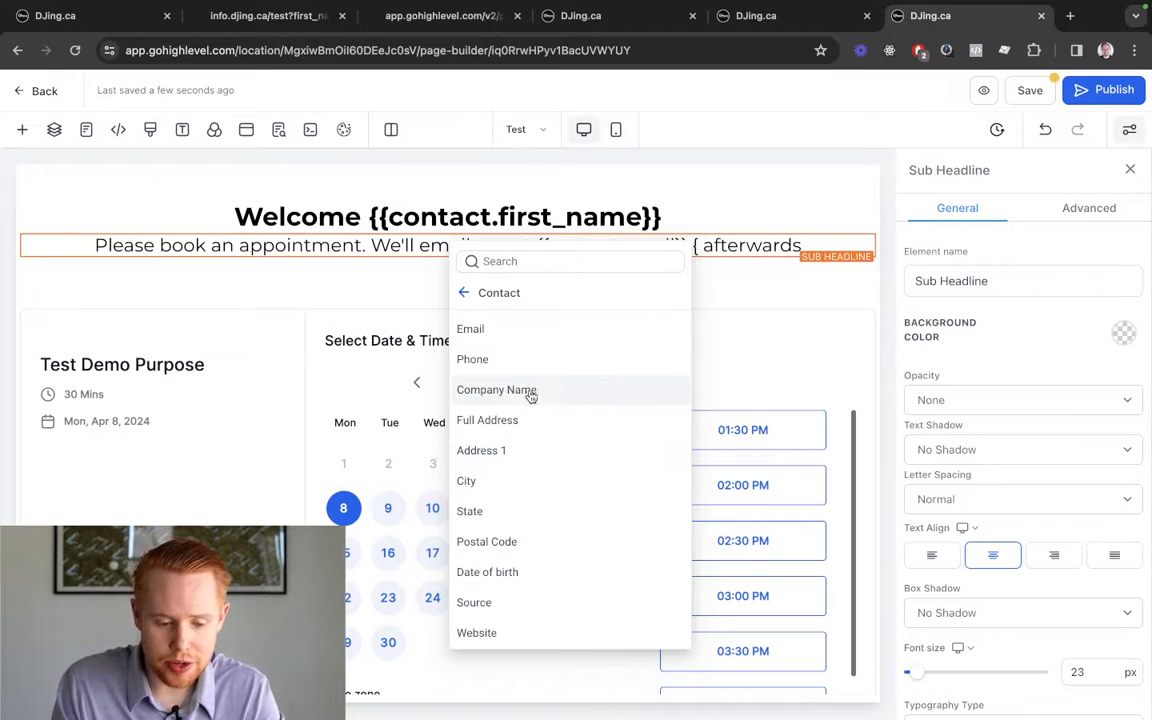
{"action": "scroll", "coordinate": [505, 570], "scroll_direction": "up", "scroll_amount": 2}
{"action": "scroll", "coordinate": [505, 570], "scroll_direction": "down", "scroll_amount": 2}
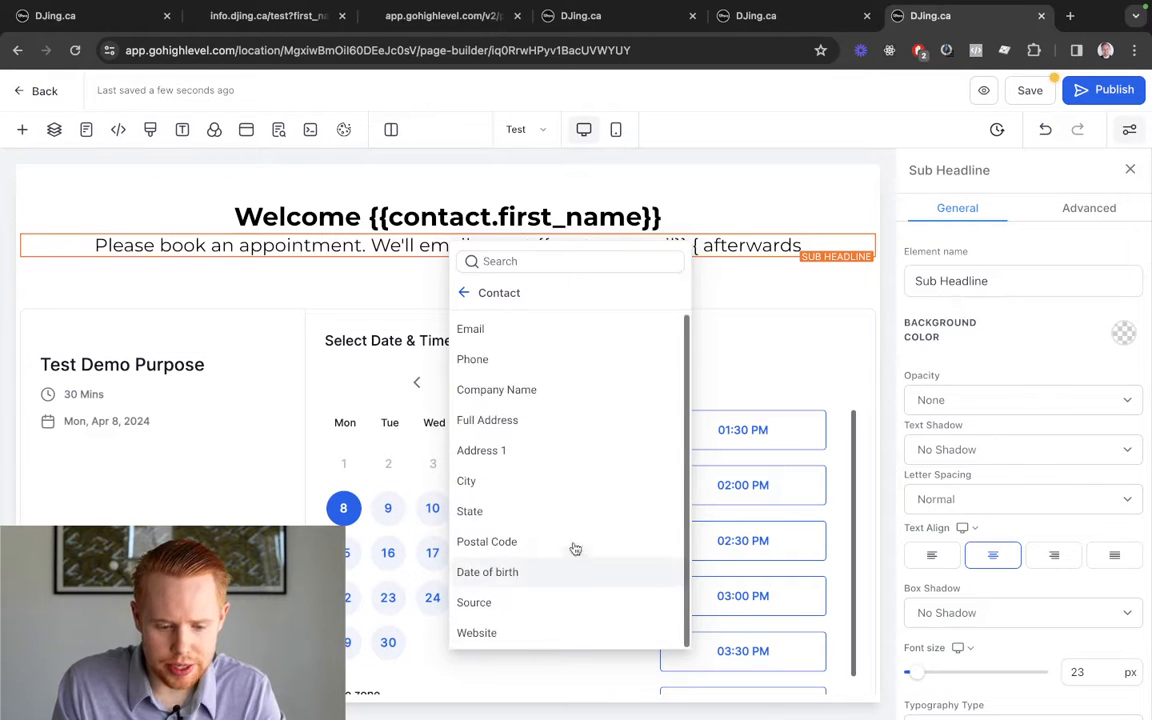
{"action": "scroll", "coordinate": [530, 495], "scroll_direction": "up", "scroll_amount": 3}
{"action": "left_click", "coordinate": [468, 294]}
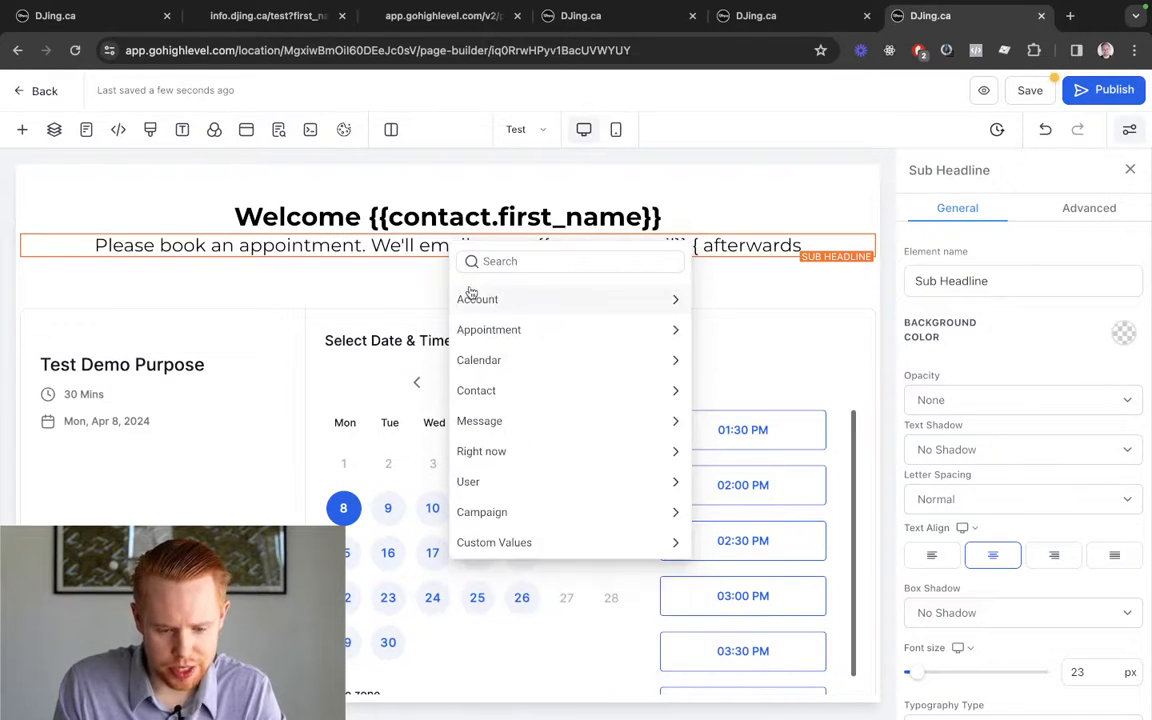
{"action": "left_click", "coordinate": [512, 543]}
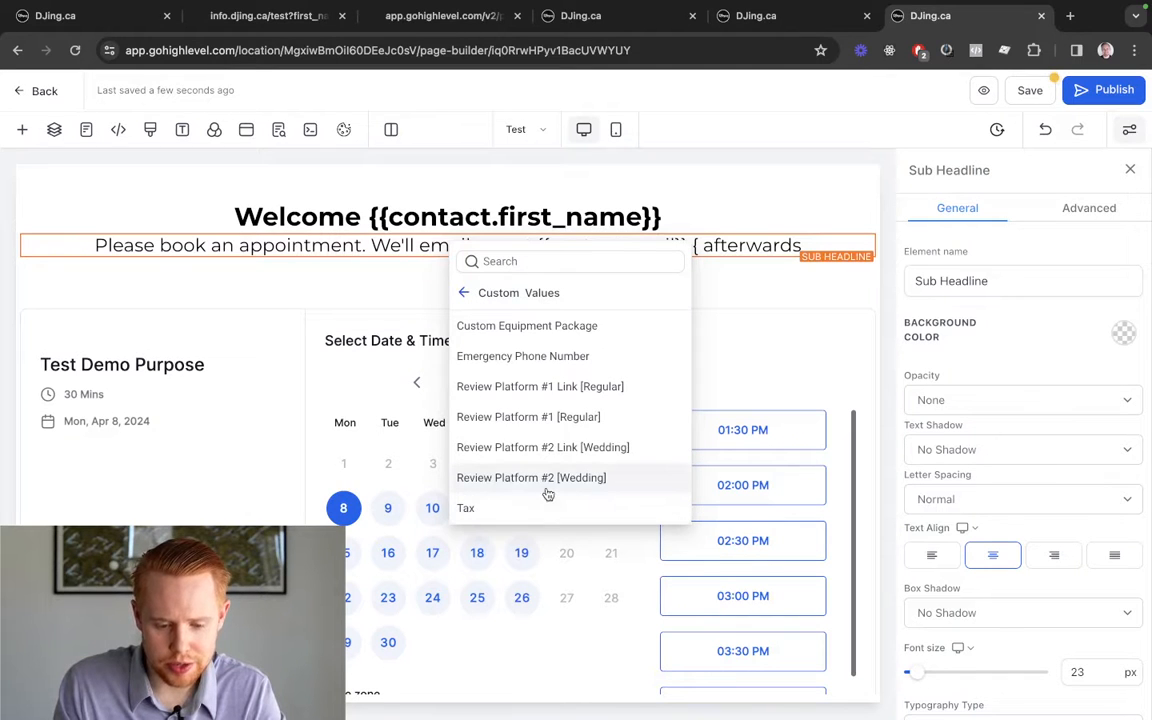
{"action": "left_click", "coordinate": [460, 295]}
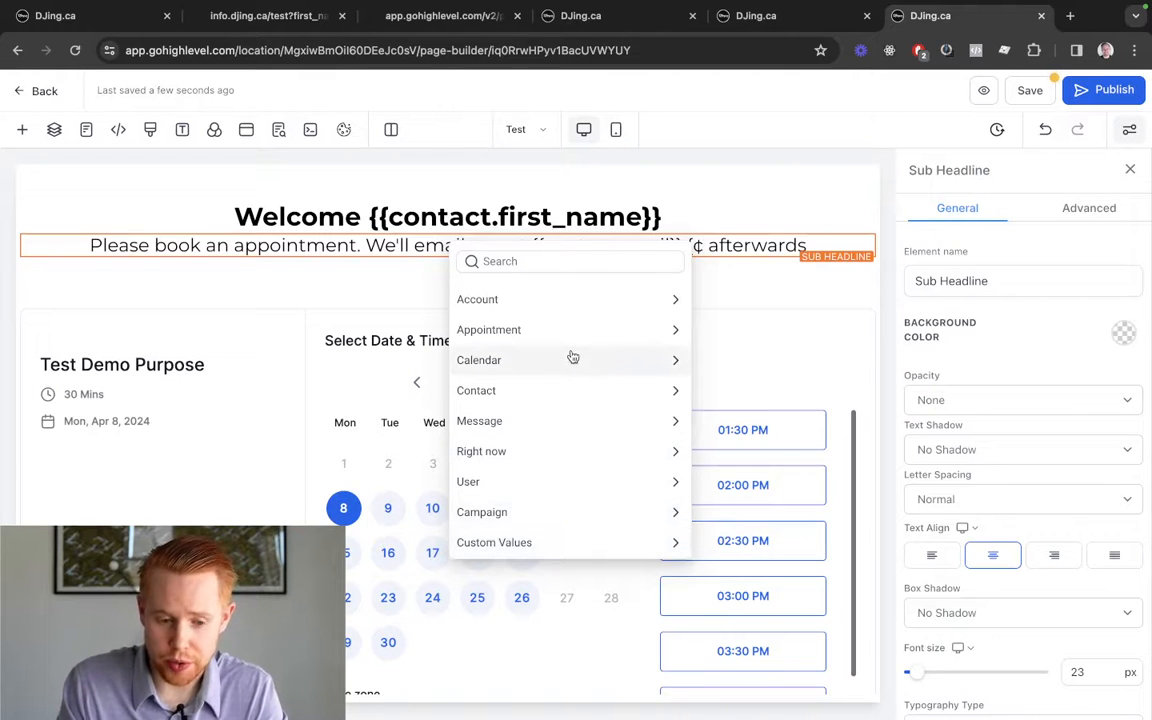
Open the account's Custom Fields settings and look through the list of fields and their unique keys.
{"action": "key", "text": "ctrl+1"}
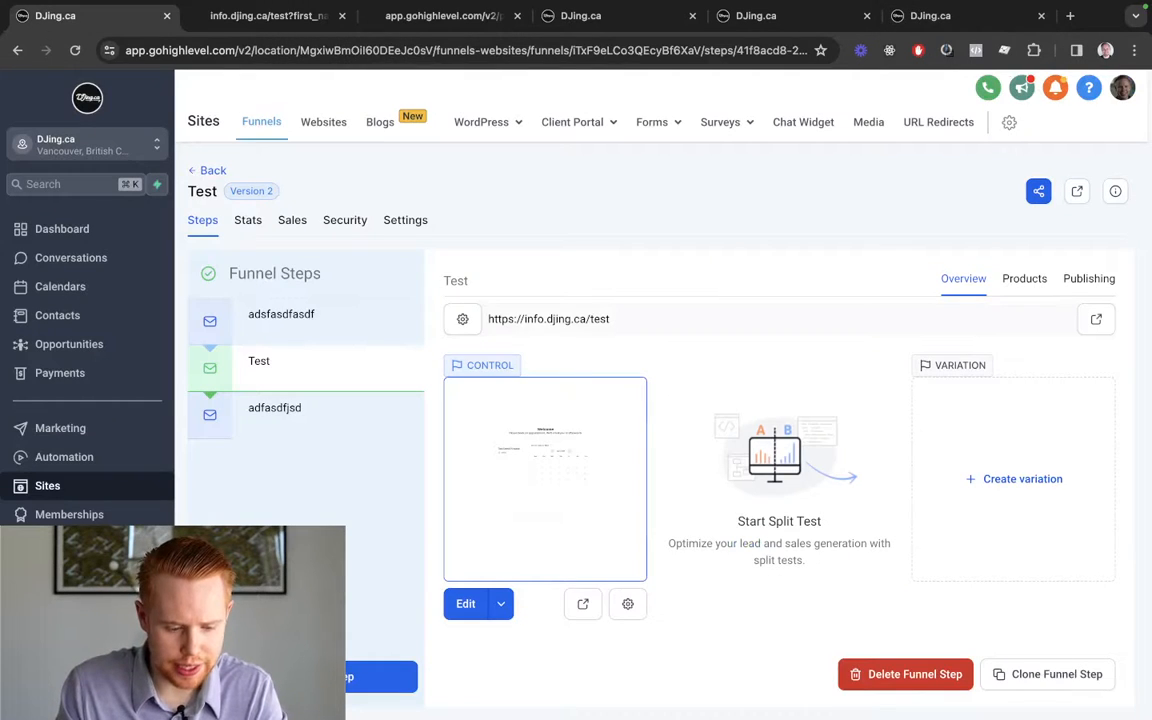
{"action": "left_click", "coordinate": [57, 697]}
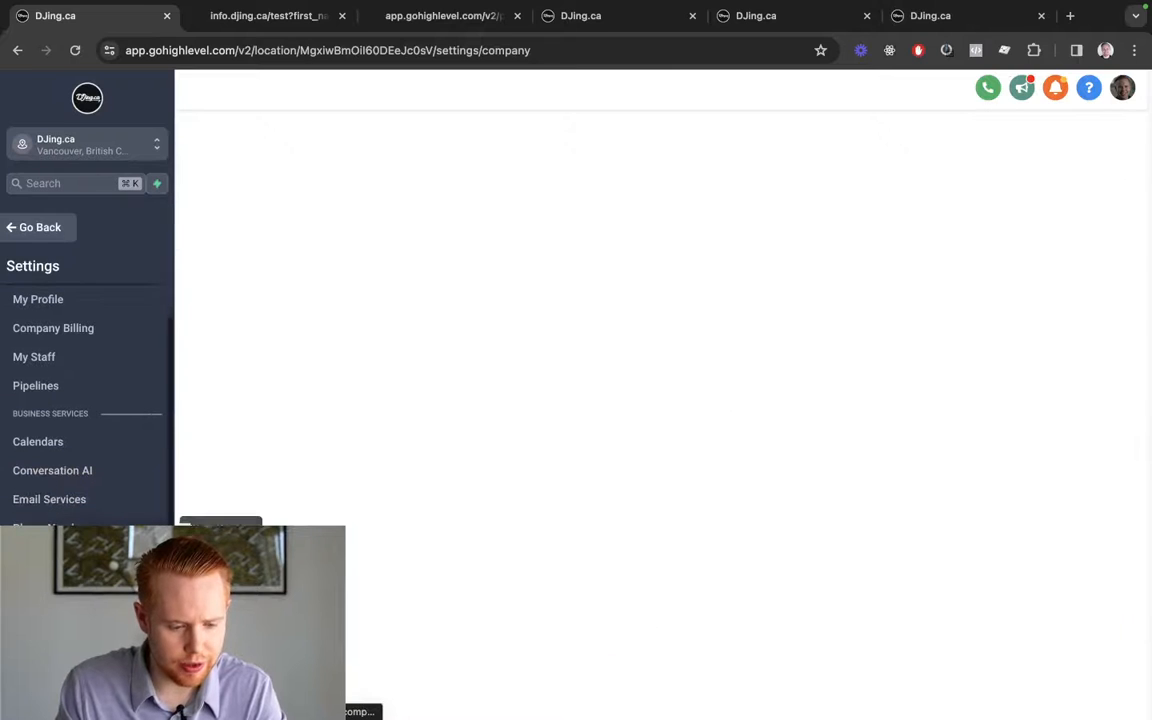
{"action": "left_click", "coordinate": [46, 613]}
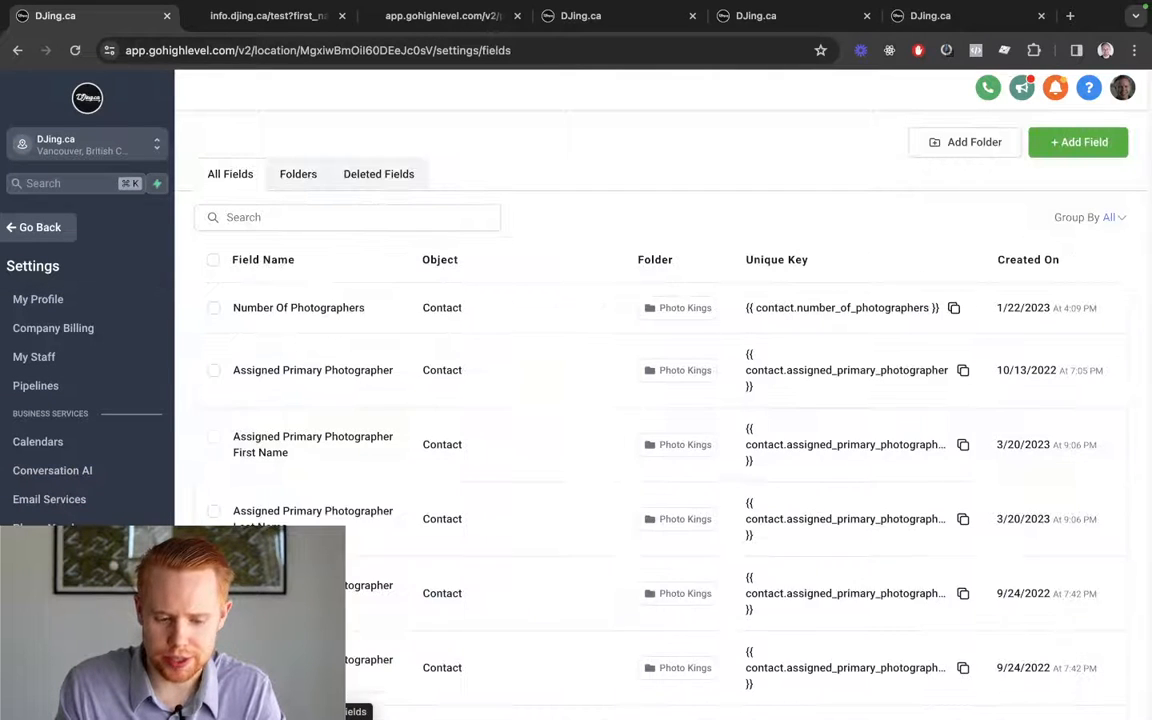
{"action": "scroll", "coordinate": [475, 490], "scroll_direction": "down", "scroll_amount": 5}
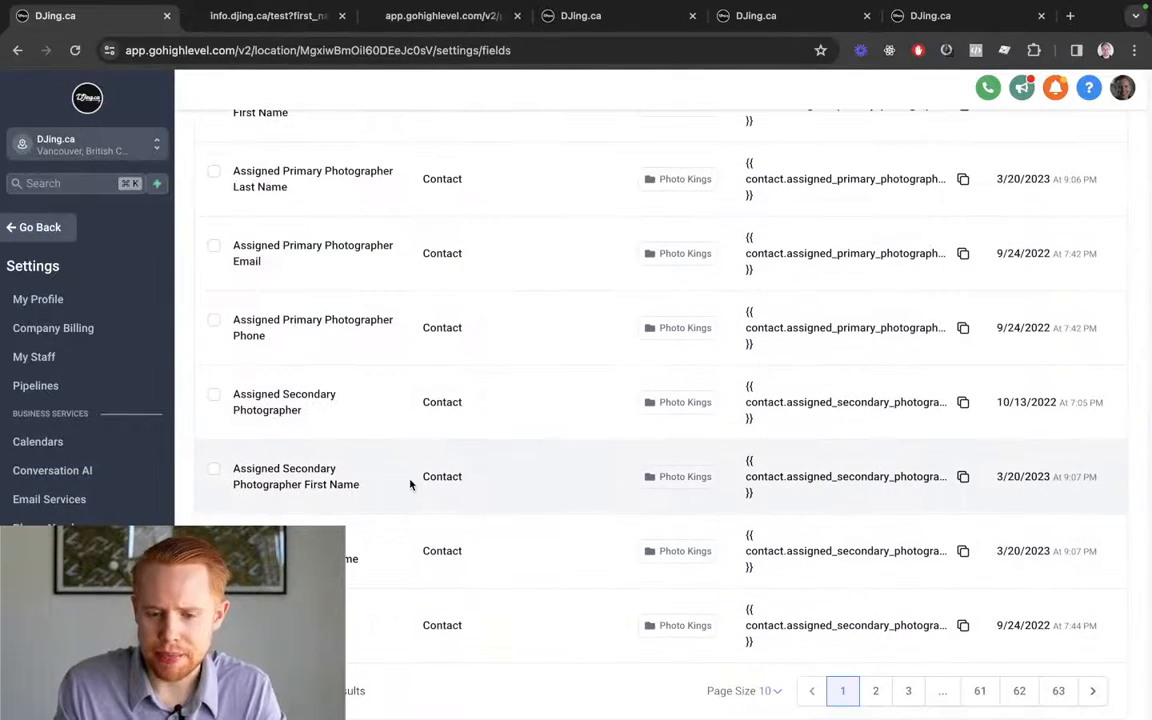
Return to the page builder and leave empty braces {{}} after the email custom value in the sub headline.
{"action": "key", "text": "super+5"}
{"action": "key", "text": "super+6"}
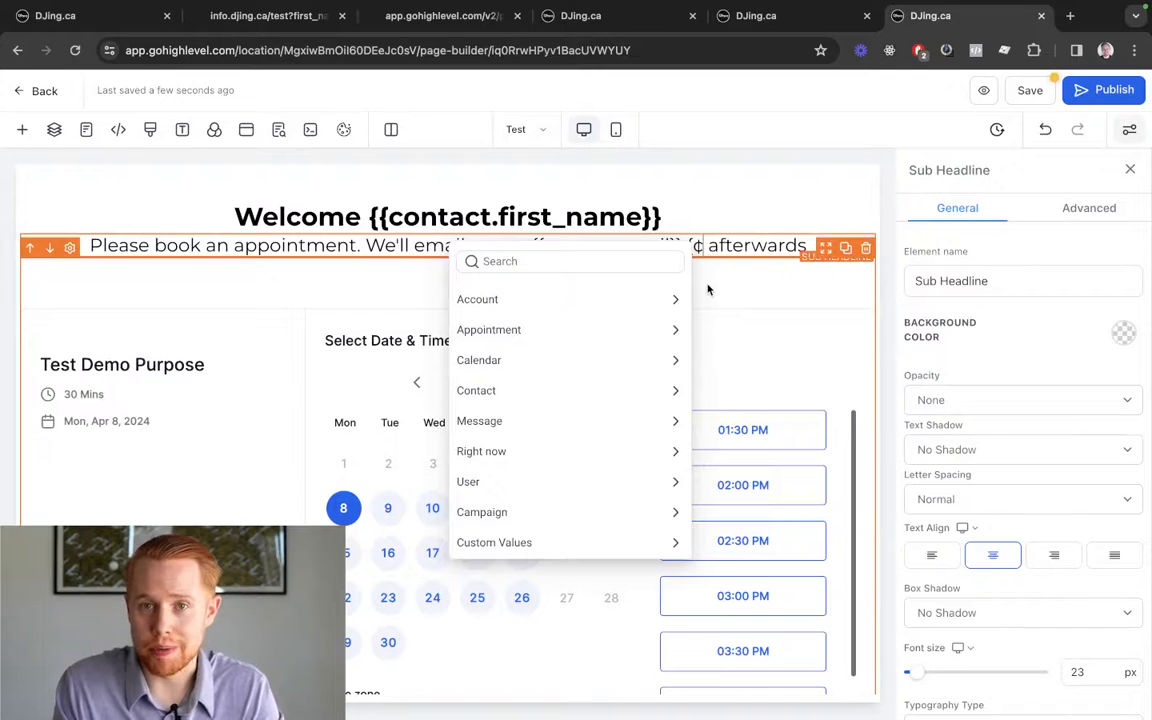
{"action": "key", "text": "BackSpace"}
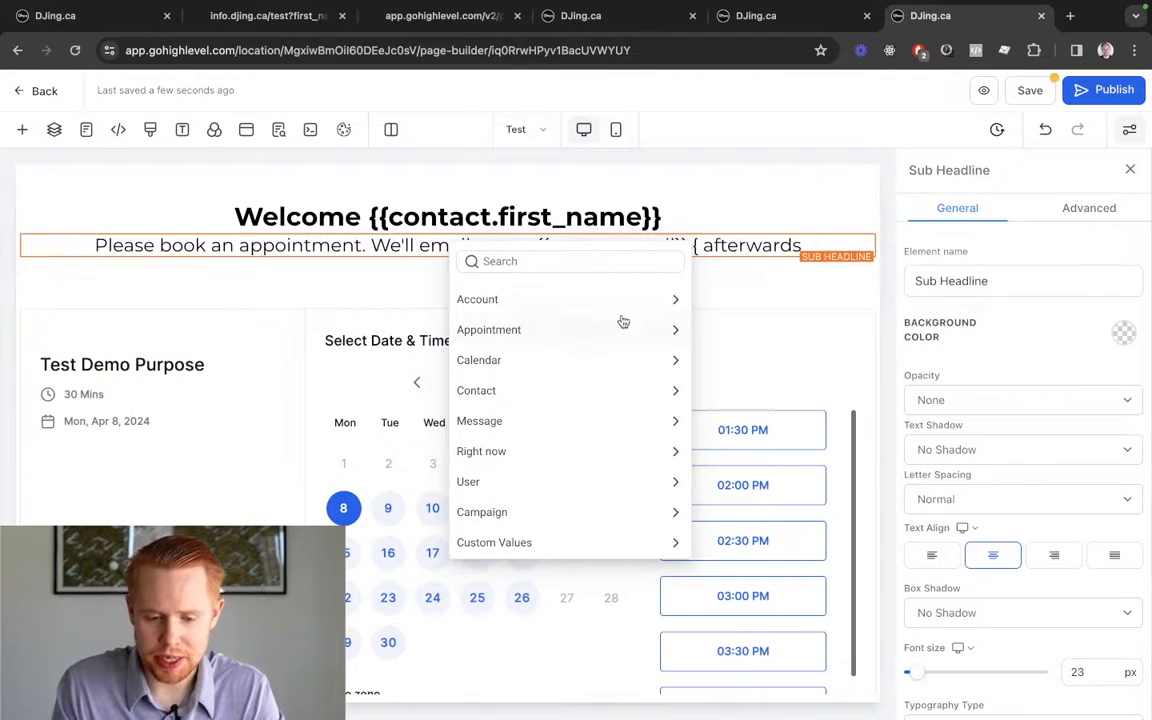
{"action": "type", "text": "{}}"}
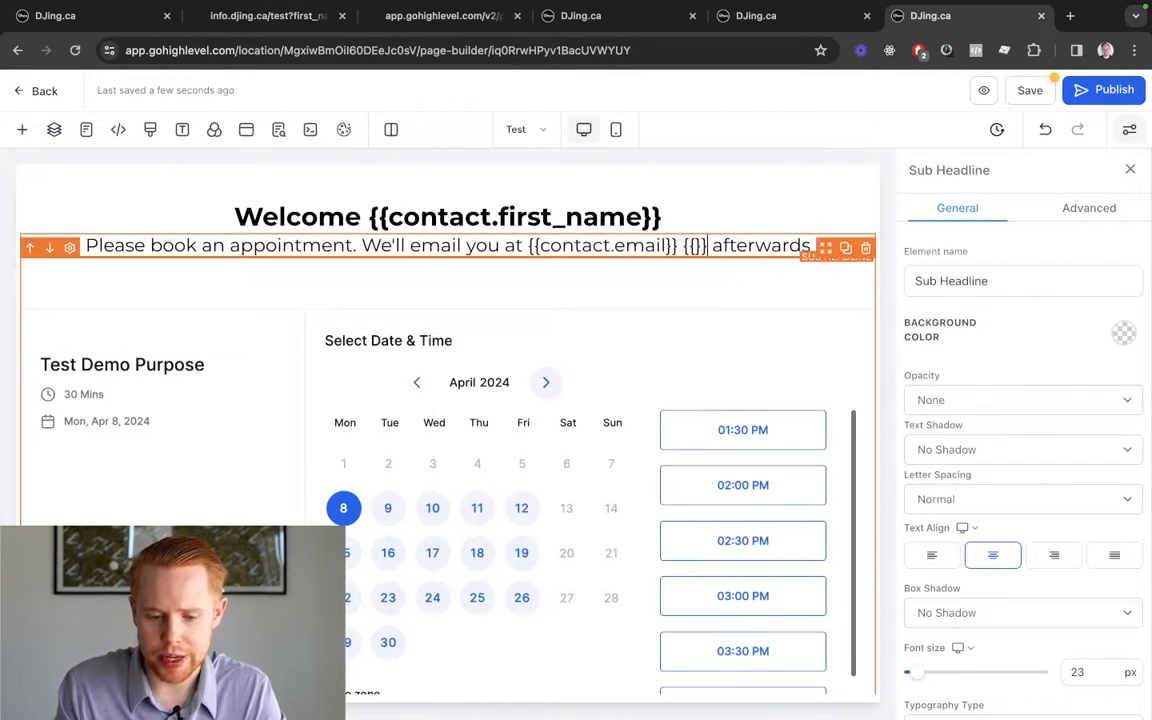
Search the custom fields for "type of event" and copy the Type Of Event field's unique key.
{"action": "key", "text": "ctrl+Tab"}
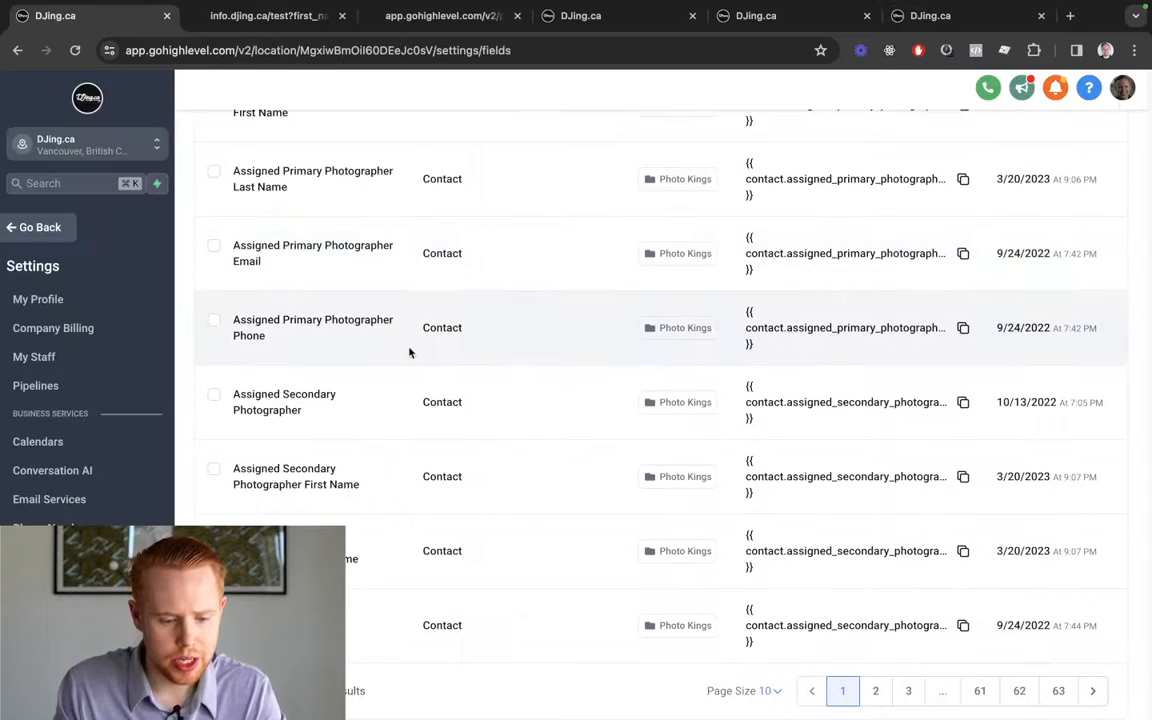
{"action": "scroll", "coordinate": [583, 378], "scroll_direction": "up", "scroll_amount": 4}
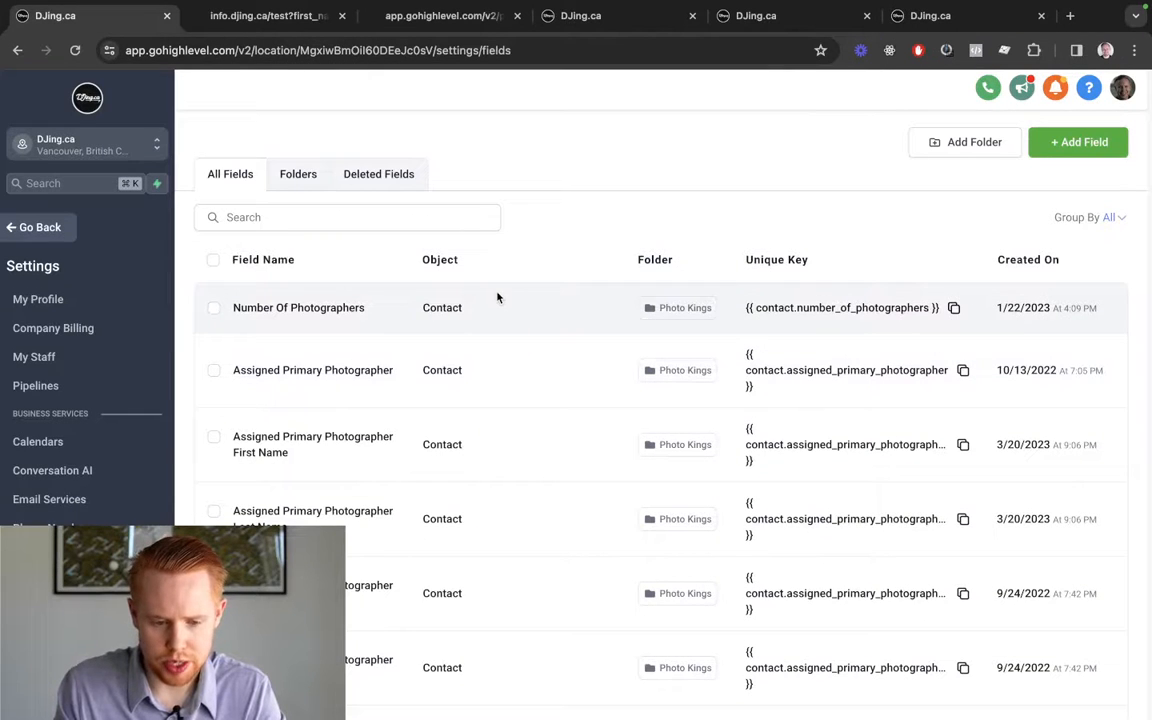
{"action": "left_click", "coordinate": [424, 218]}
{"action": "type", "text": "type of event"}
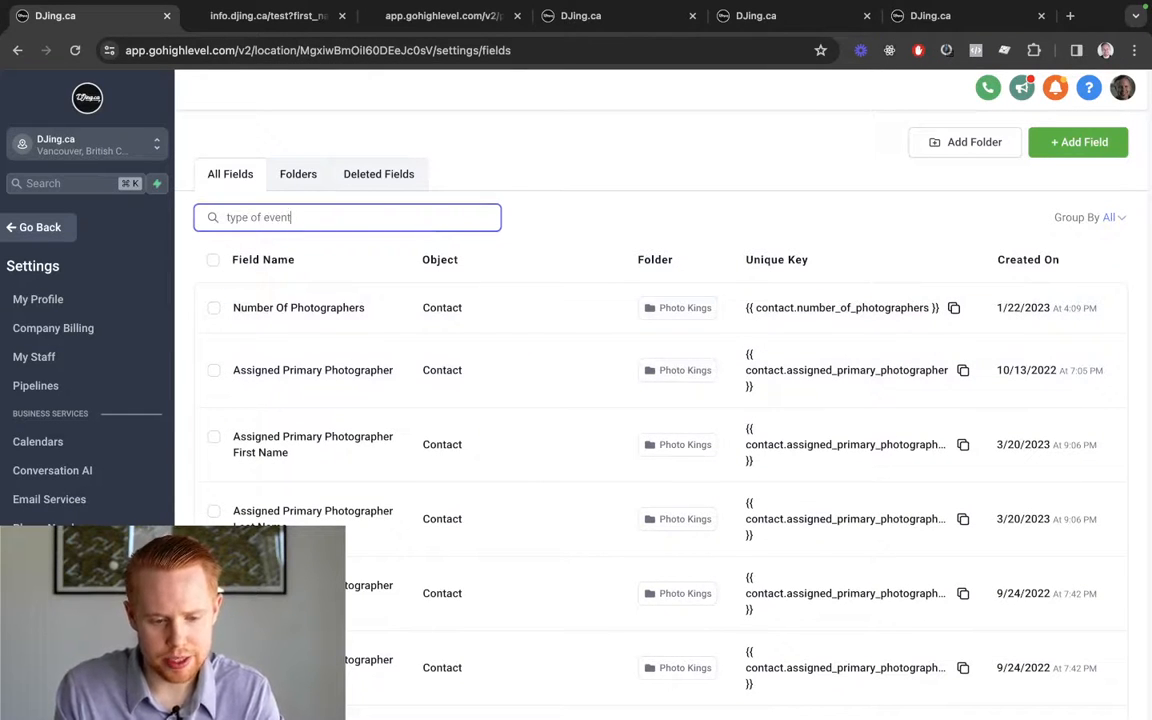
{"action": "left_click", "coordinate": [890, 312]}
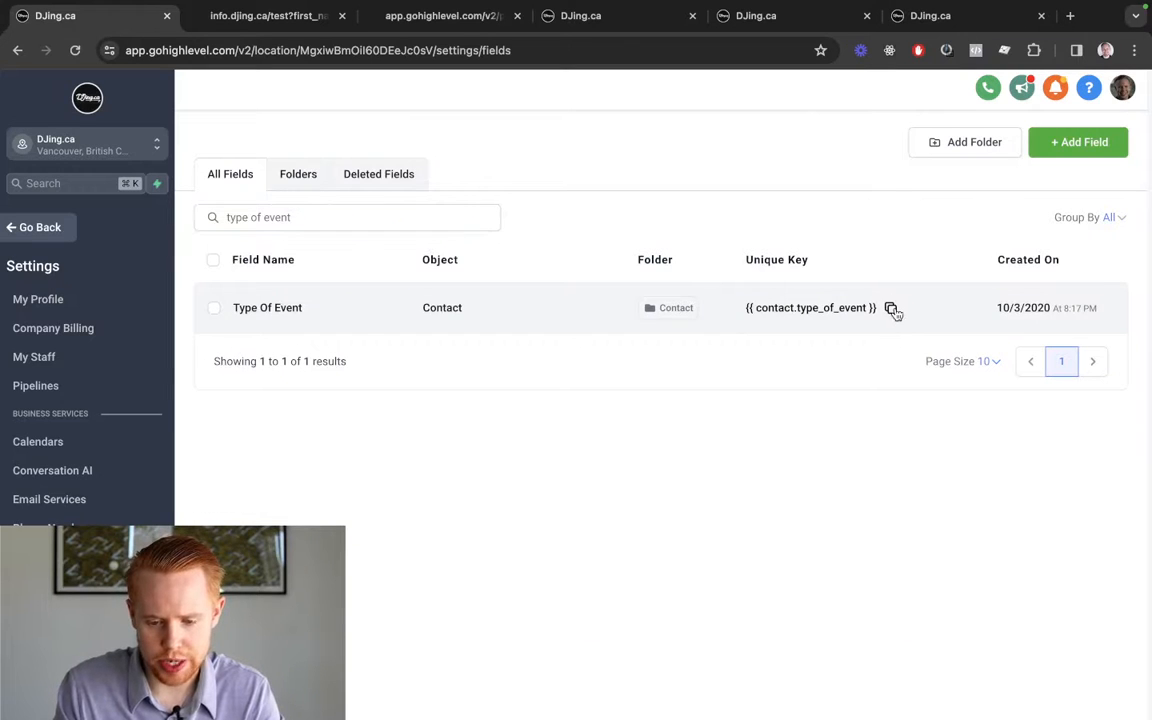
Replace the empty braces in the builder's sub headline with the copied key {{ contact.type_of_event }}.
{"action": "key", "text": "ctrl+shift+Tab"}
{"action": "key", "text": "ctrl+shift+Tab"}
{"action": "key", "text": "ctrl+Tab"}
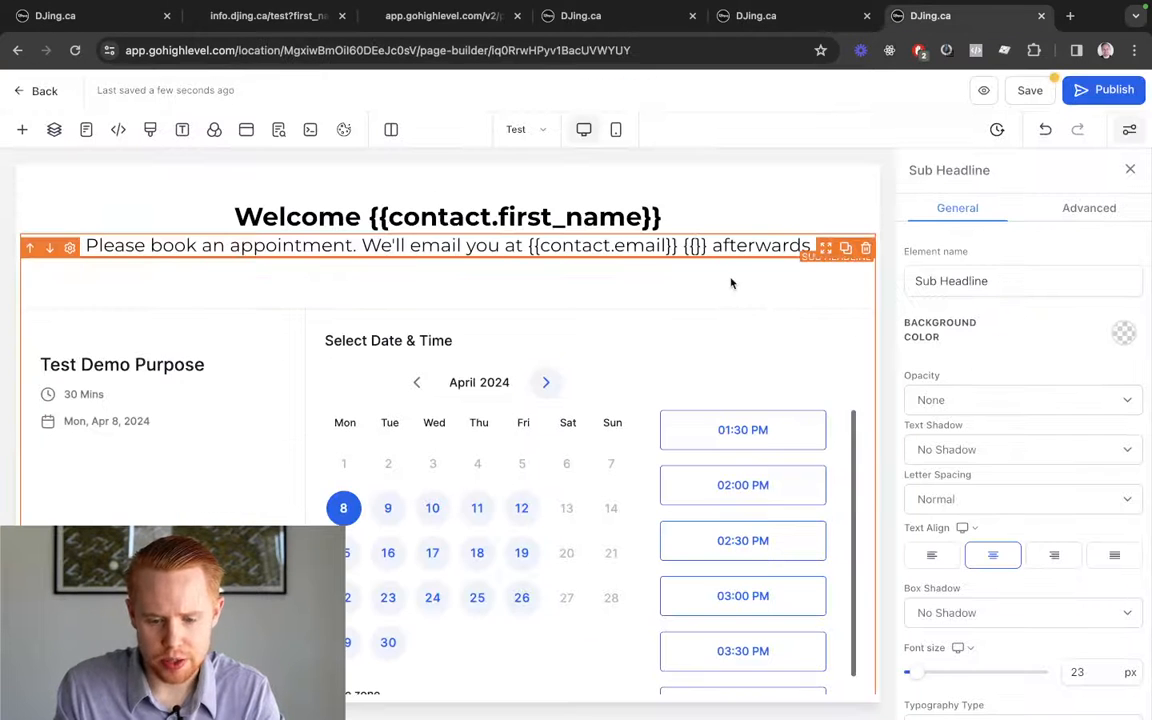
{"action": "key", "text": "shift+Left"}
{"action": "key", "text": "shift+Left"}
{"action": "key", "text": "shift+Left"}
{"action": "key", "text": "shift+Left"}
{"action": "type", "text": "{{ contact.type_of_event }}"}
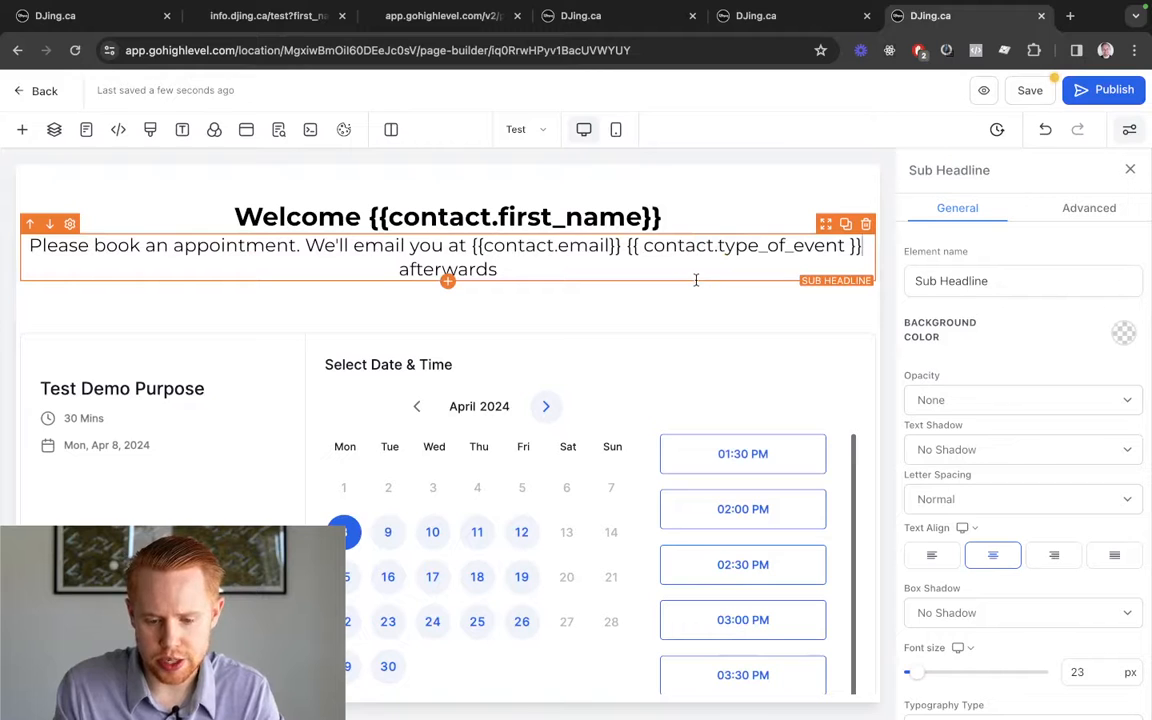
Save the page and preview it to check the event type shown in the sub headline.
{"action": "left_click", "coordinate": [1027, 90]}
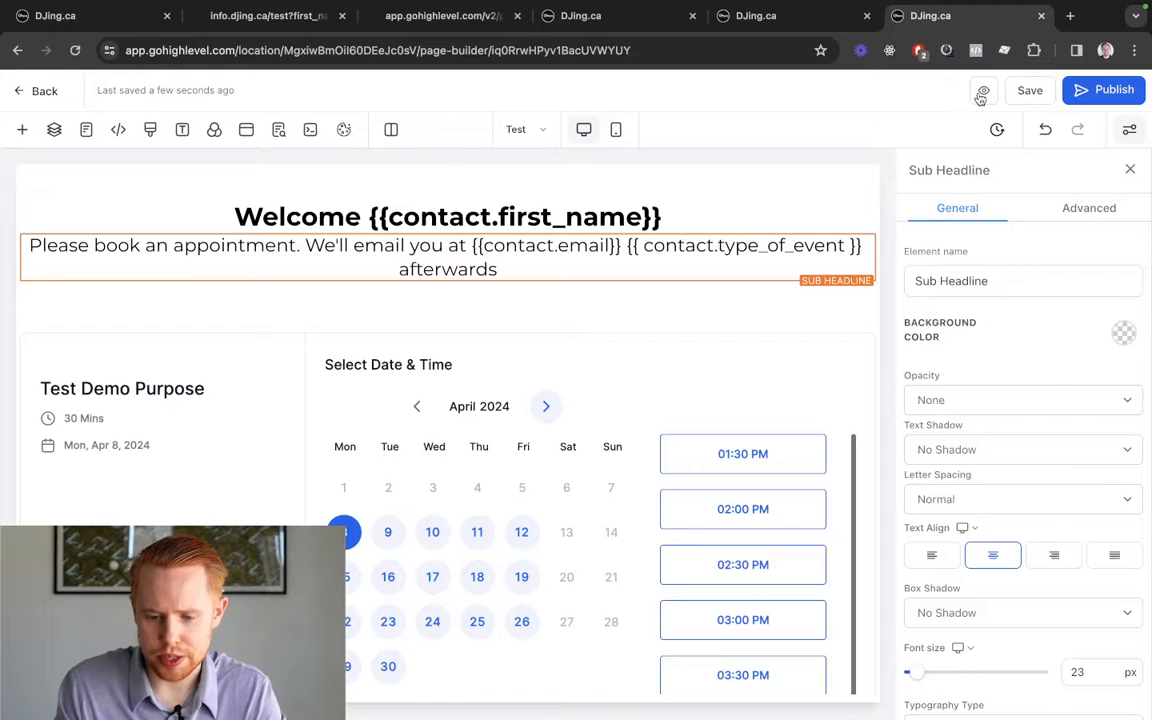
{"action": "left_click", "coordinate": [980, 96]}
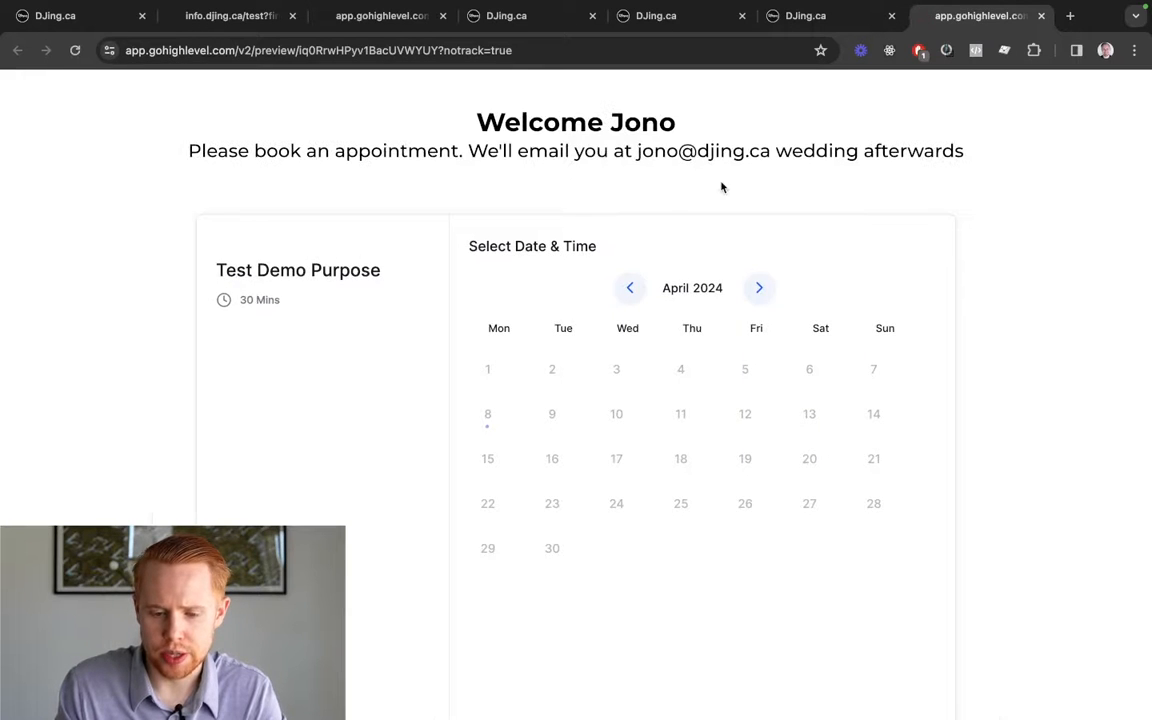
{"action": "double_click", "coordinate": [795, 152]}
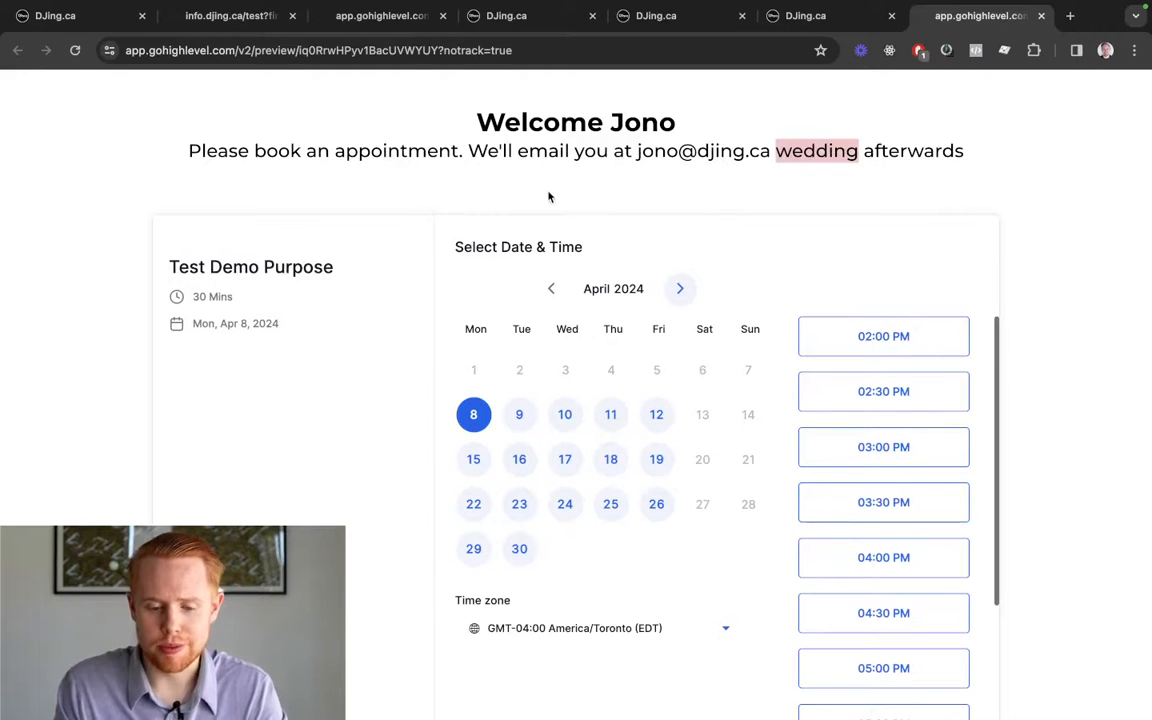
Choose the 02:30 PM slot on the live booking page and check the contact details on its form.
{"action": "scroll", "coordinate": [733, 270], "scroll_direction": "down", "scroll_amount": 1}
{"action": "left_click", "coordinate": [881, 325]}
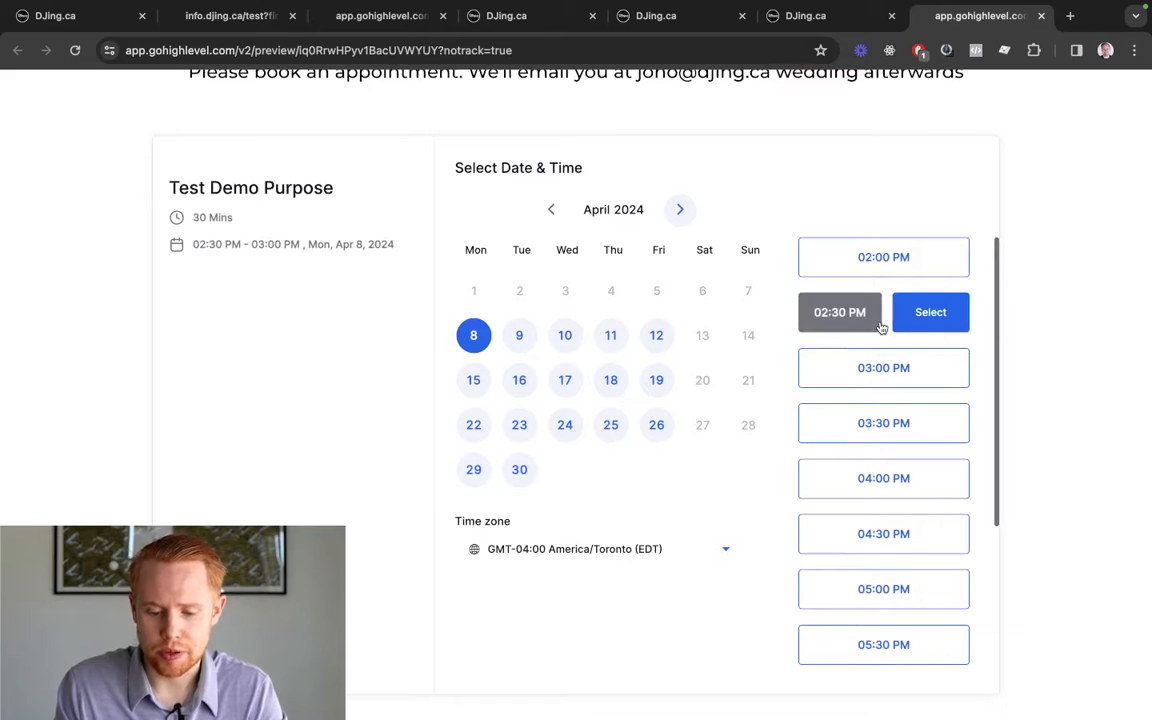
{"action": "key", "text": "ctrl+Tab"}
{"action": "key", "text": "ctrl+Tab"}
{"action": "left_click", "coordinate": [903, 402]}
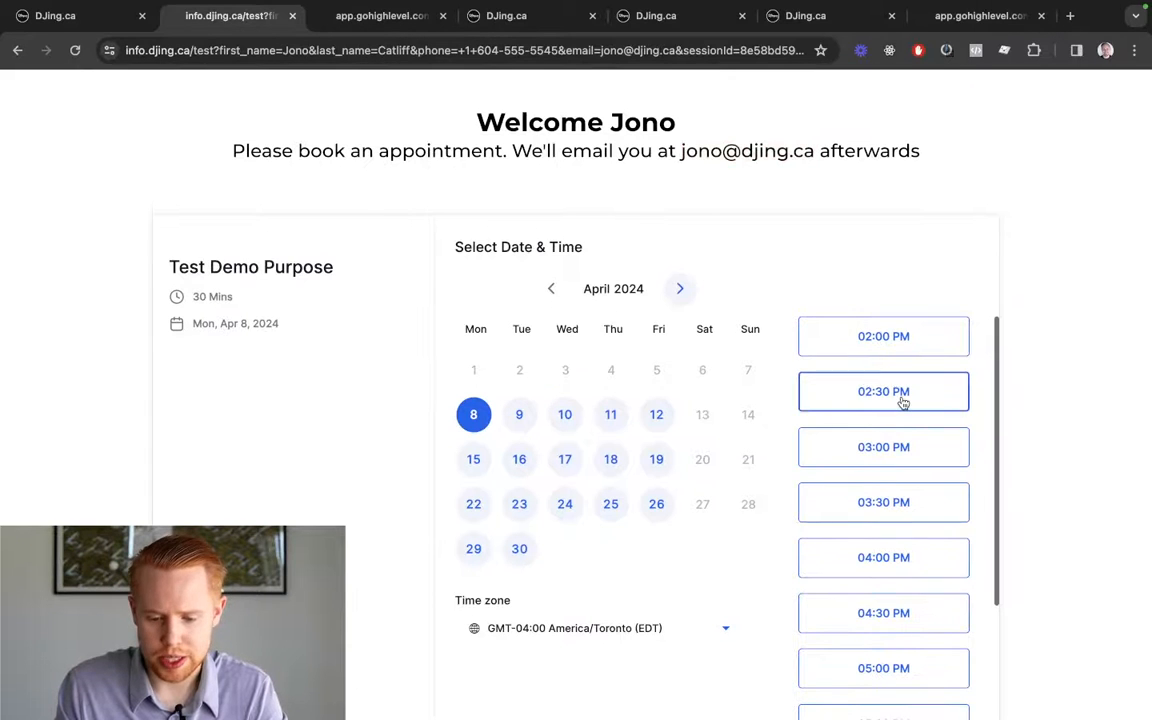
{"action": "left_click", "coordinate": [903, 402]}
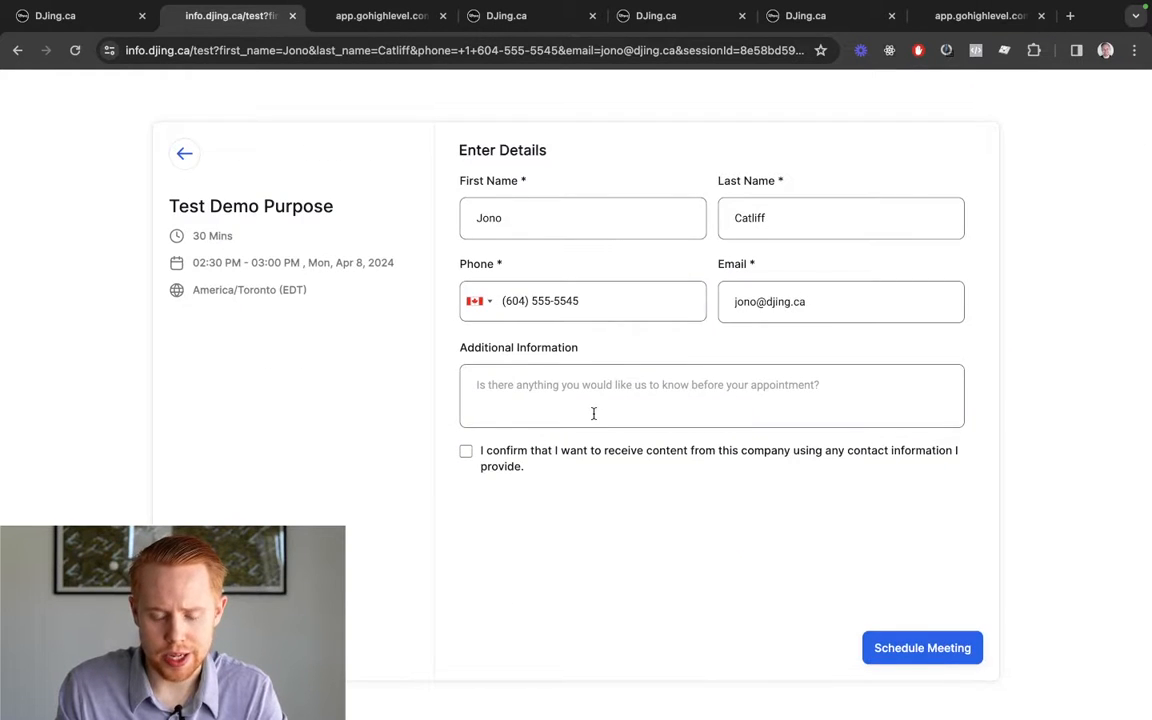
{"action": "scroll", "coordinate": [594, 412], "scroll_direction": "up", "scroll_amount": 2}
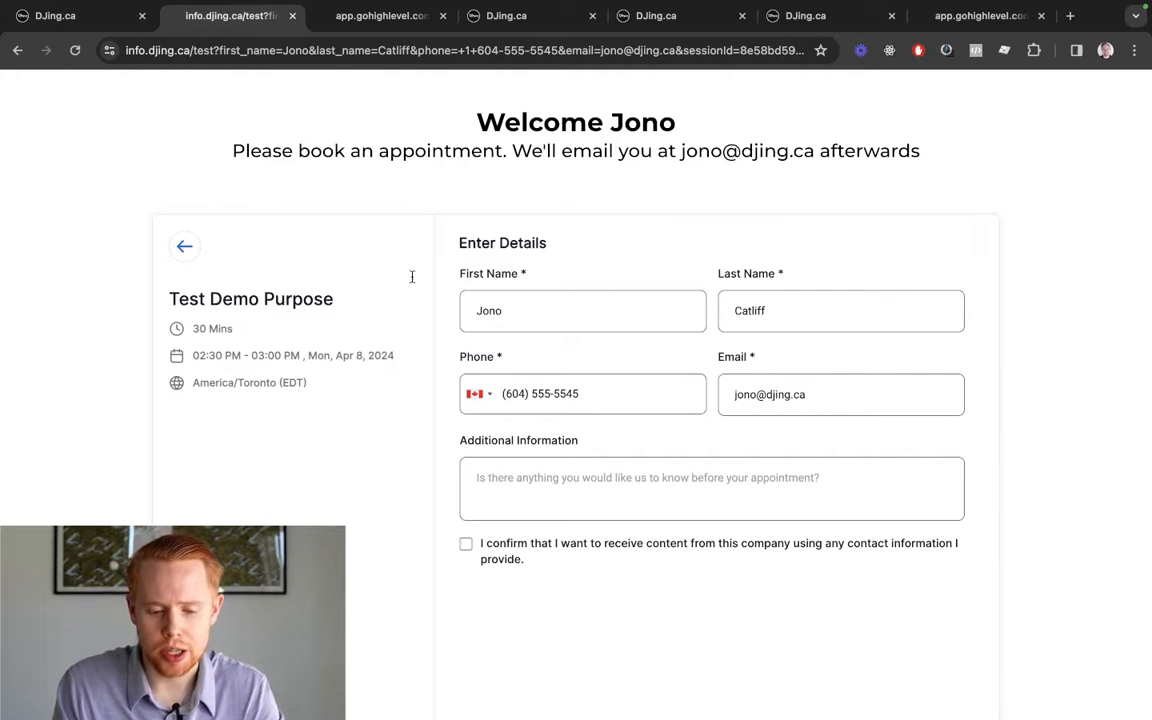
Find the Test Demo Purpose calendar in settings and examine its Pre-populate fields (sticky contacts) option under Forms & Payment.
{"action": "key", "text": "ctrl+shift+Tab"}
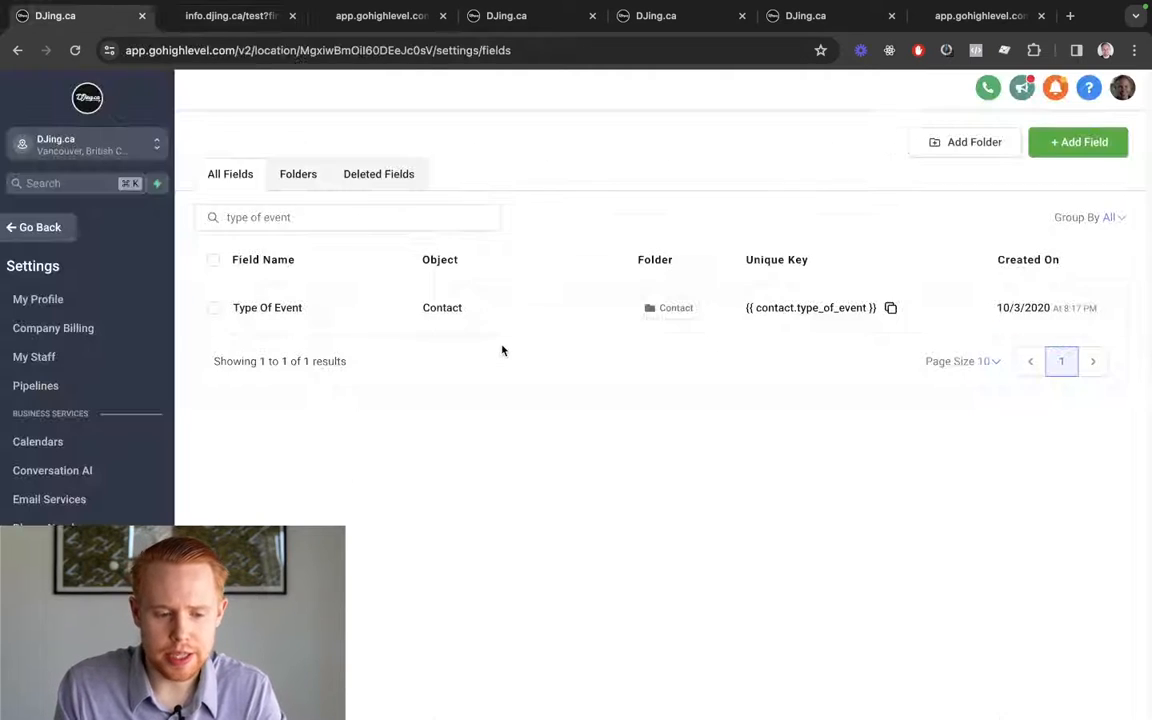
{"action": "left_click", "coordinate": [38, 442]}
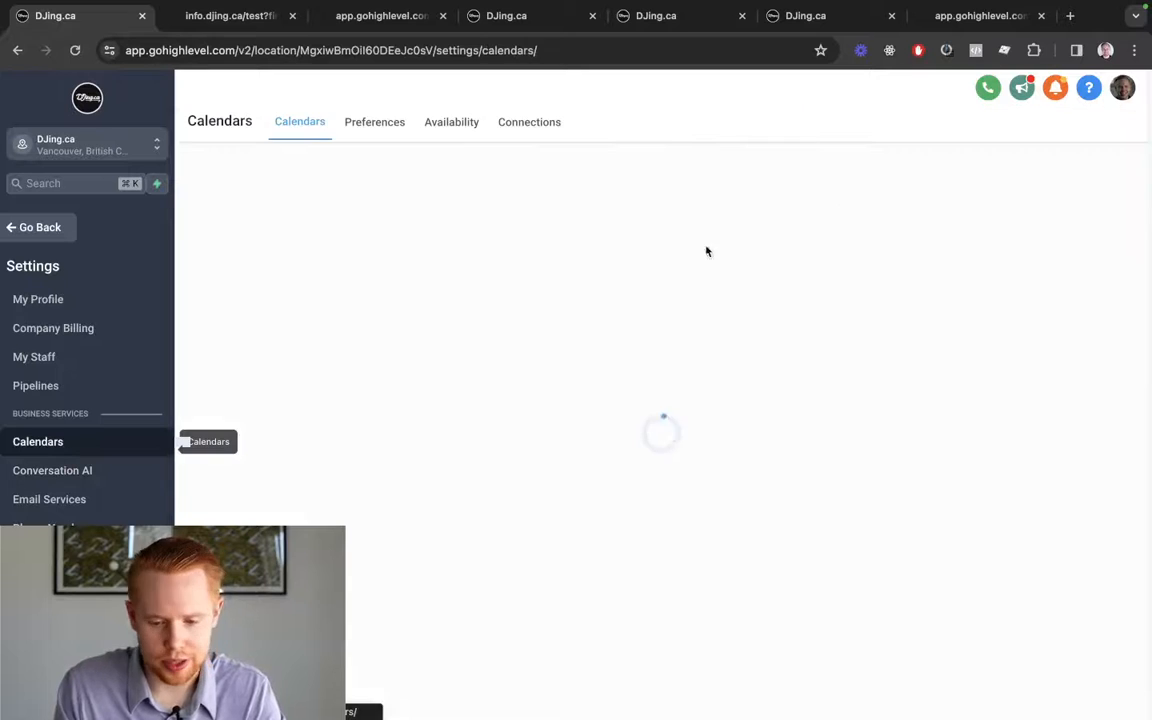
{"action": "type", "text": "test"}
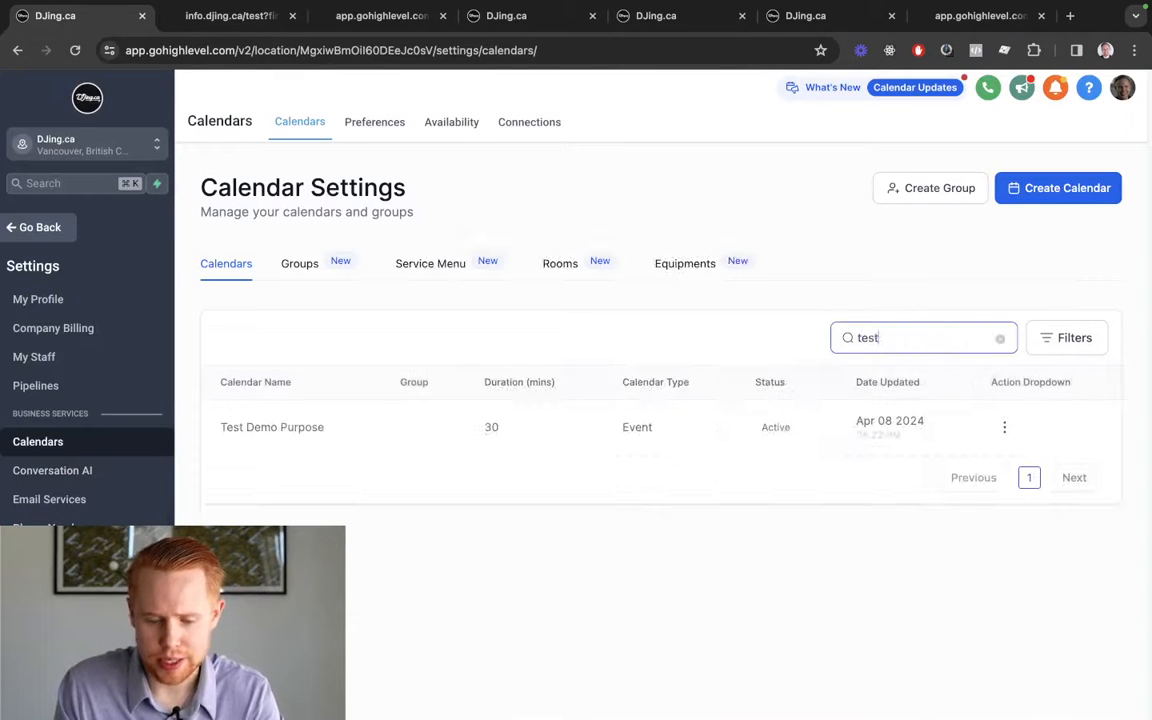
{"action": "left_click", "coordinate": [1004, 427]}
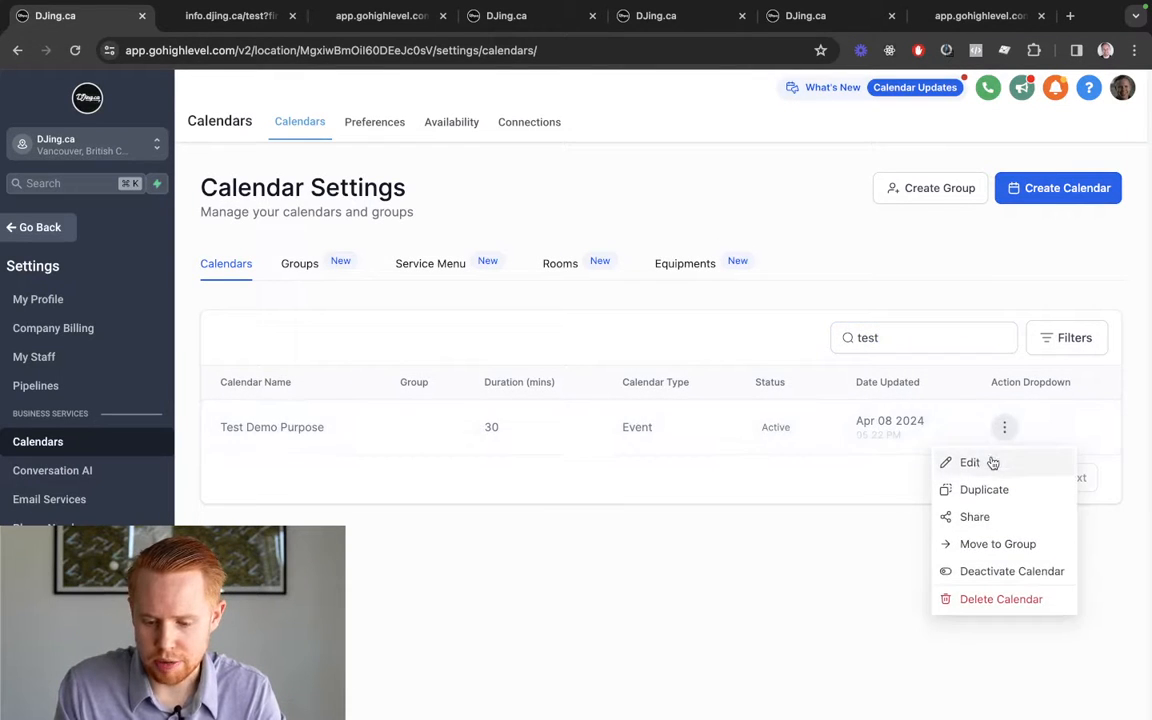
{"action": "left_click", "coordinate": [990, 462]}
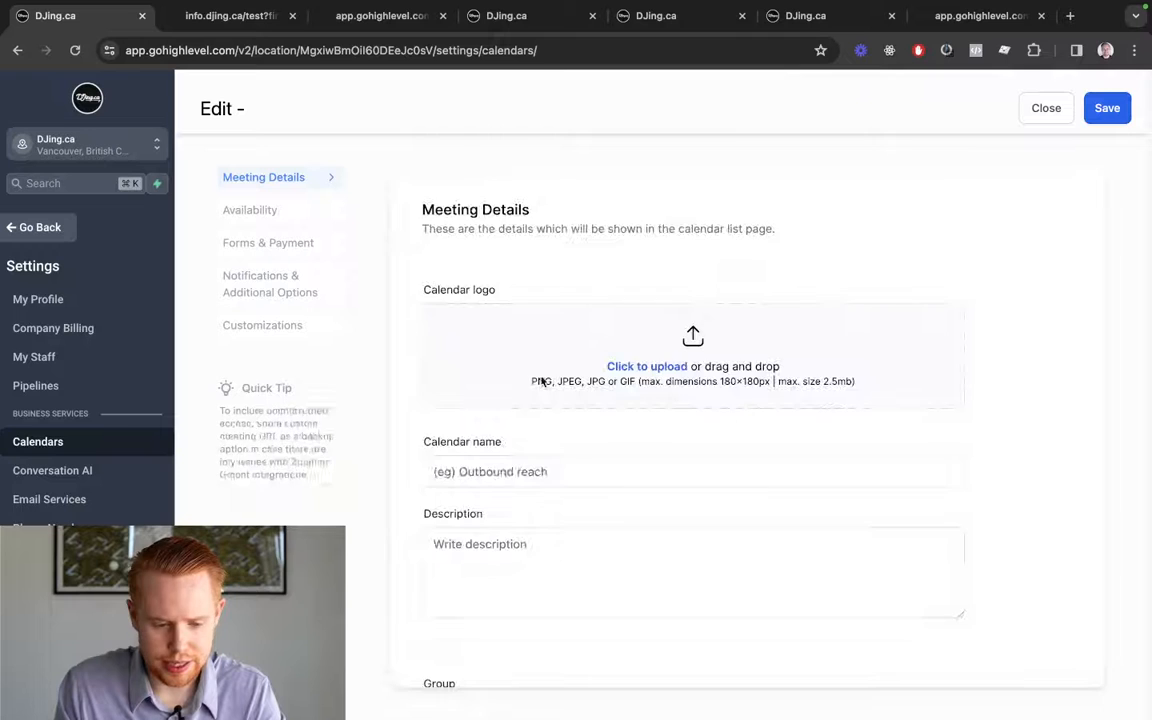
{"action": "left_click", "coordinate": [268, 243]}
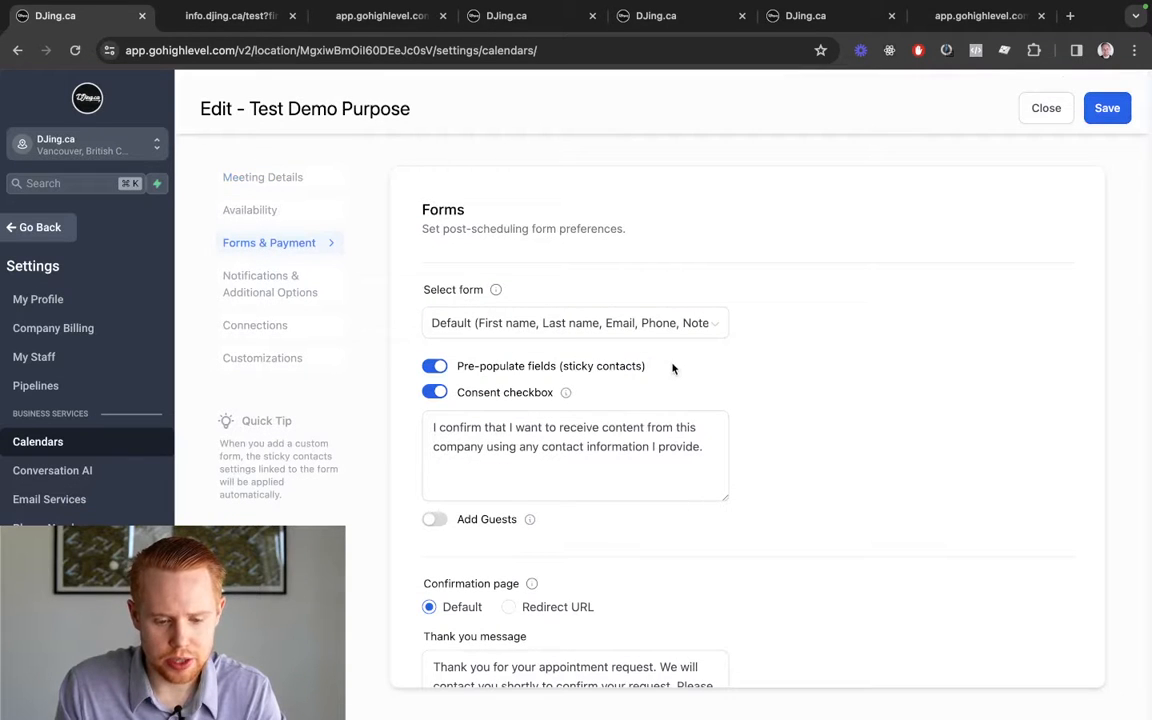
{"action": "left_click_drag", "start_coordinate": [672, 370], "coordinate": [483, 365]}
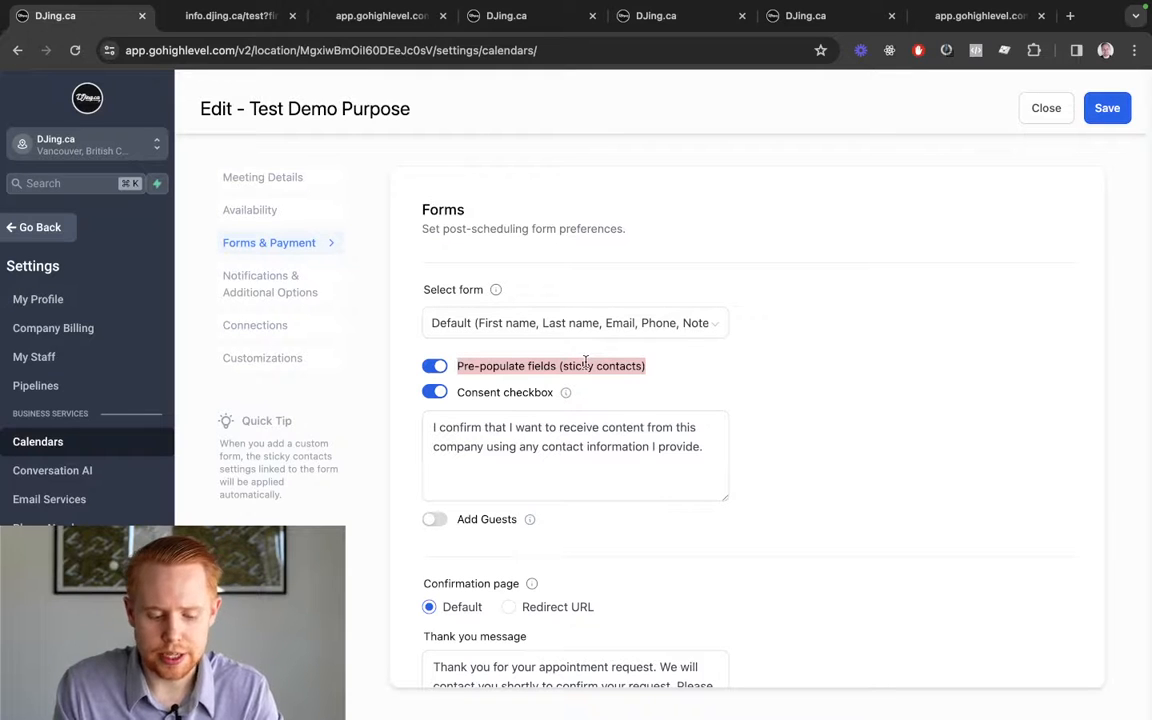
Return to the live booking page and select its full URL to examine the query parameters.
{"action": "key", "text": "ctrl+Tab"}
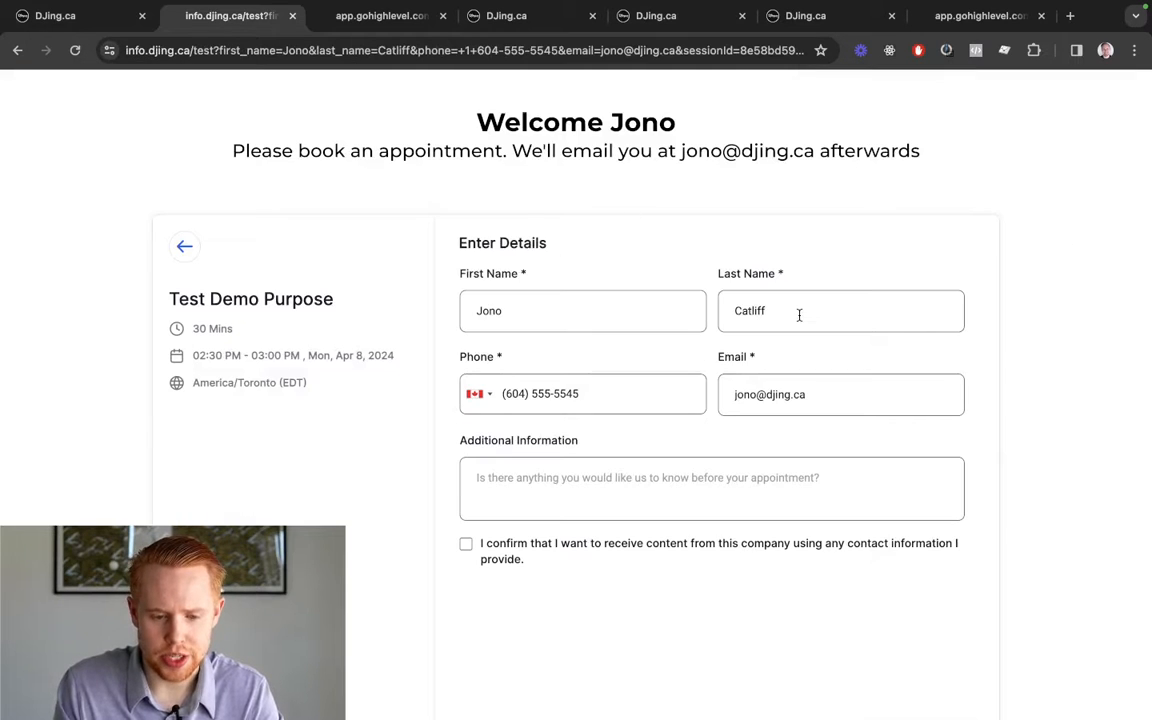
{"action": "double_click", "coordinate": [250, 50]}
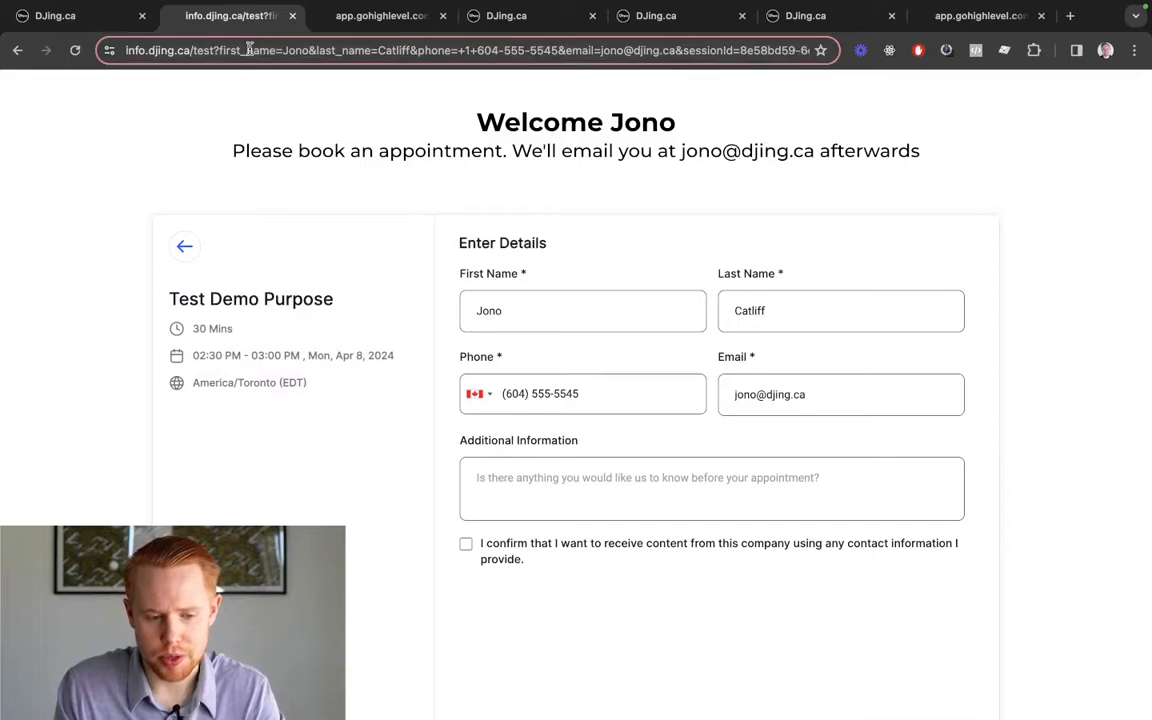
{"action": "key", "text": "super+a"}
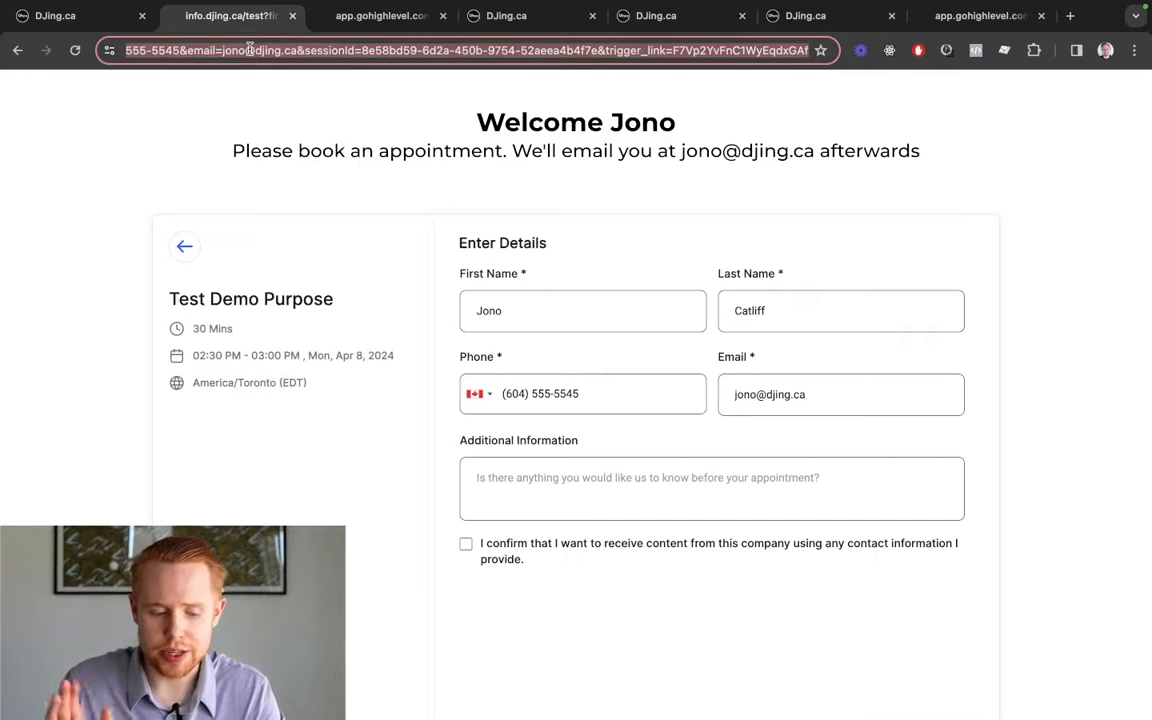